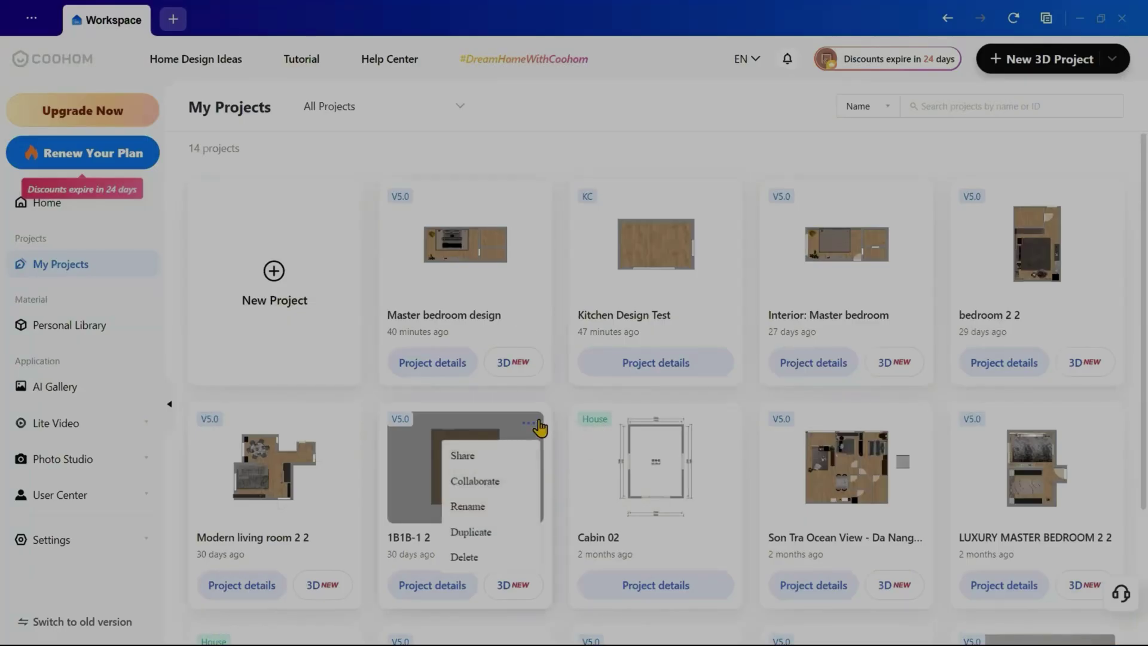
- Create a new Kitchen & Closet project and start a blank design instead of using a template
mouse_move(276, 279)
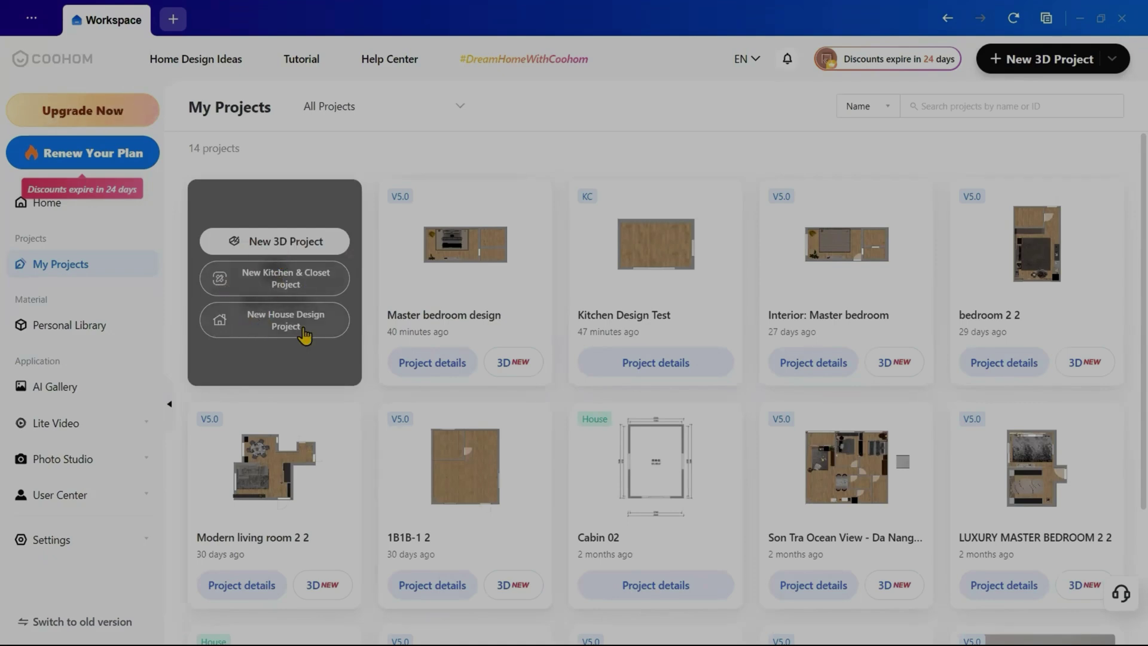
left_click(274, 285)
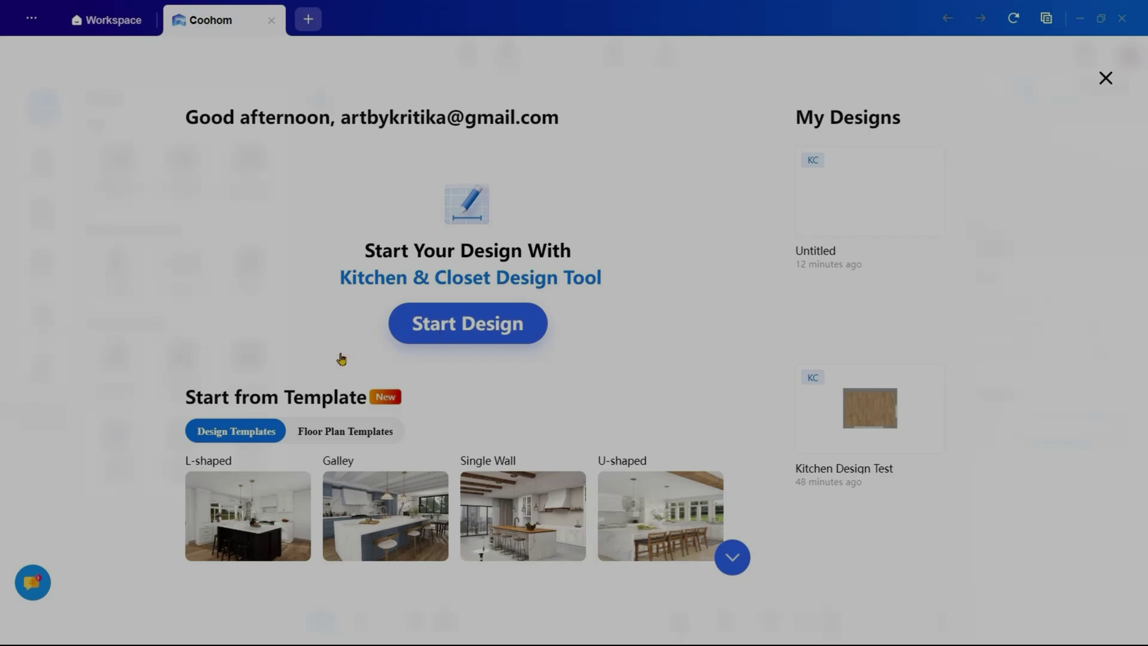
mouse_move(227, 501)
left_click(364, 434)
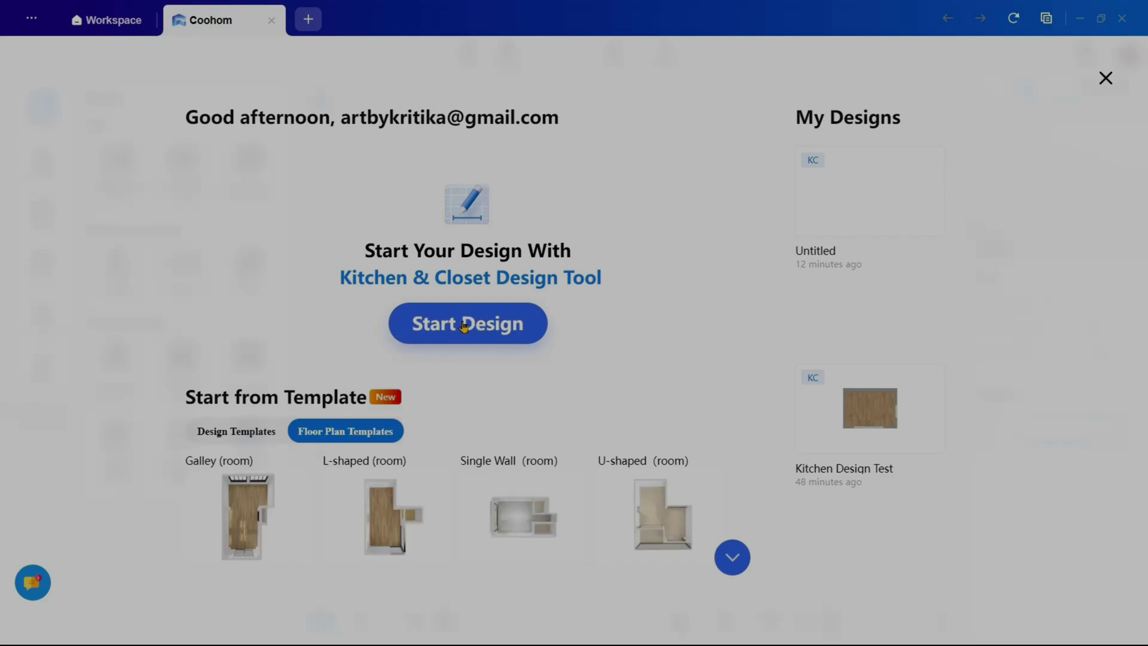
left_click(559, 339)
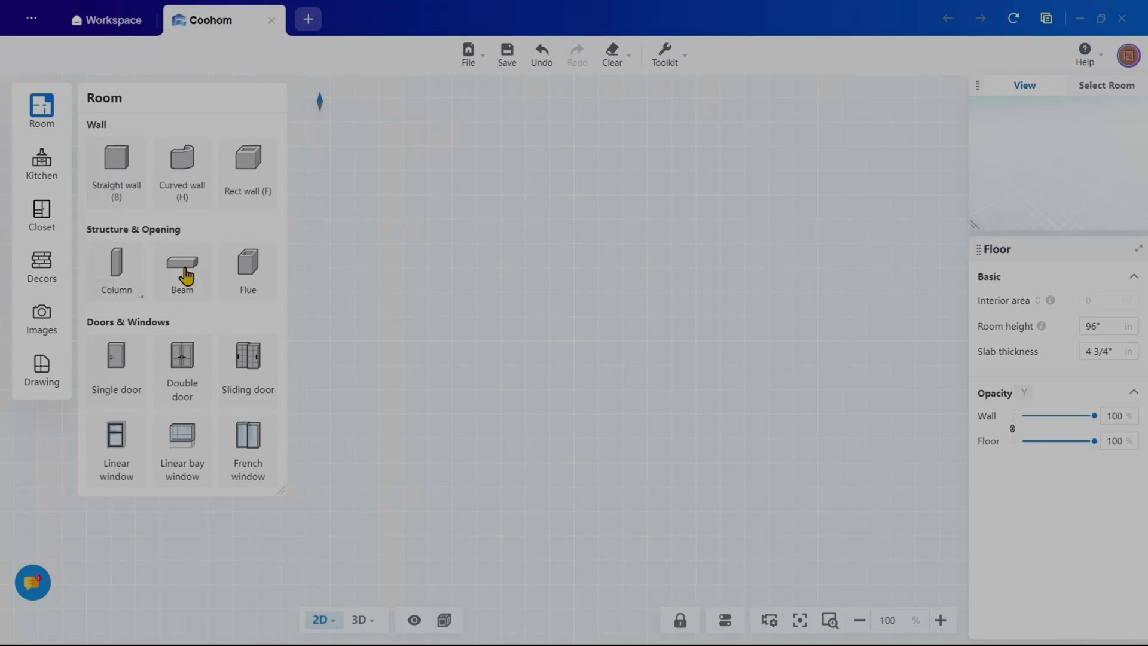
- Look through the kitchen, closet and decor catalogs and the options for clearing the design
left_click(37, 165)
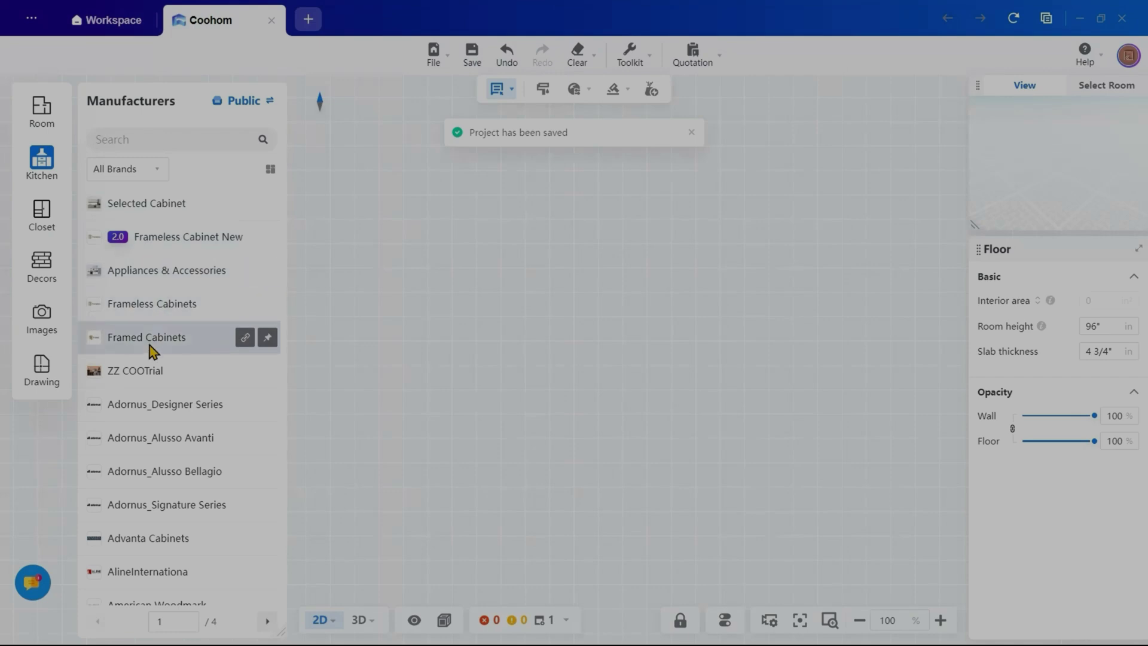
left_click(41, 214)
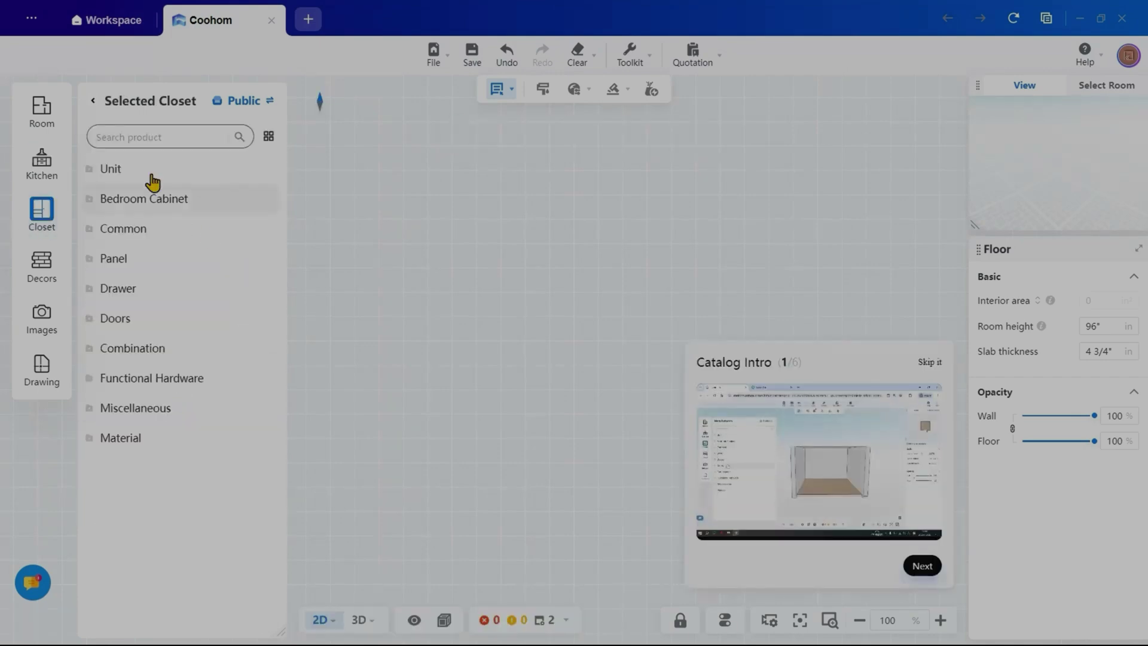
left_click(40, 279)
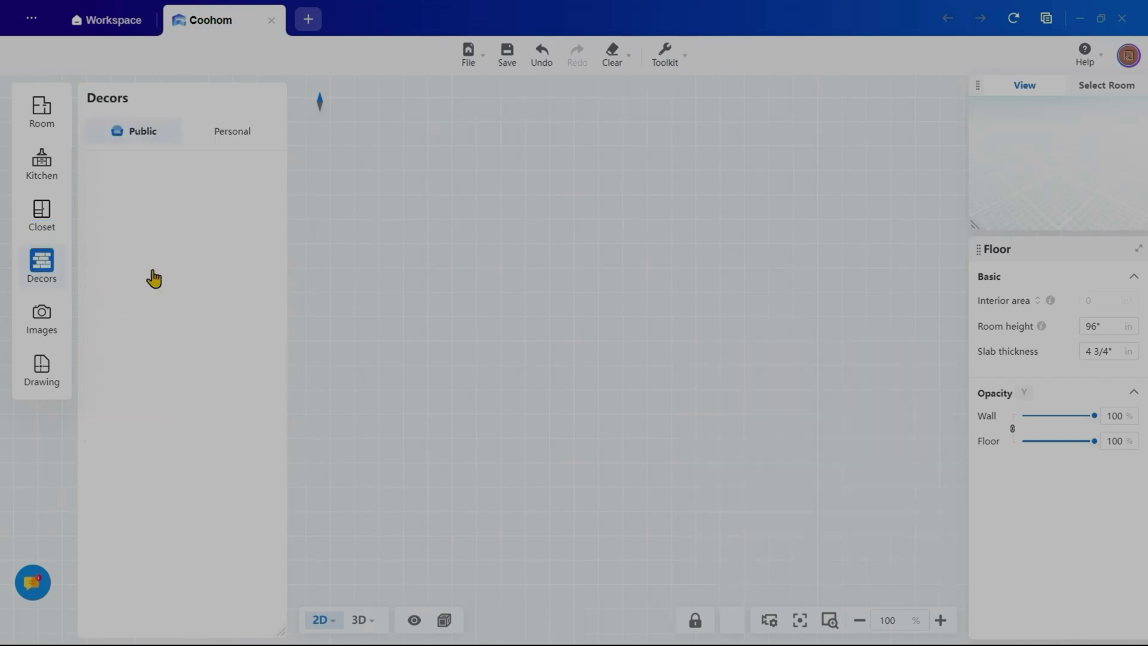
scroll(153, 278, "down", 5)
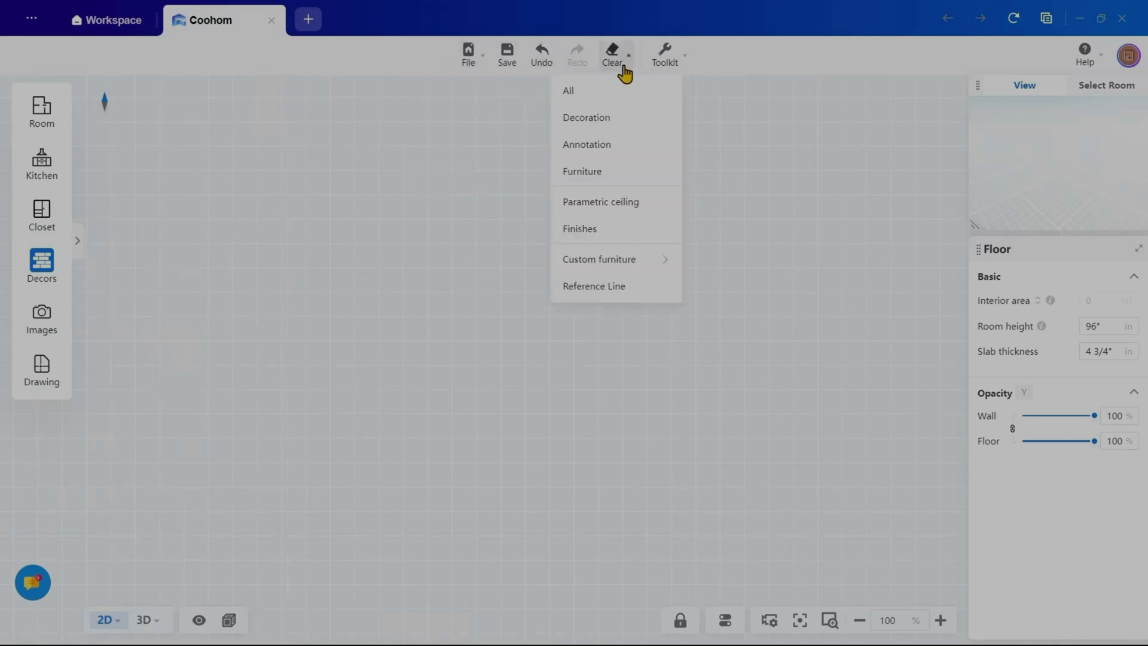
mouse_move(659, 72)
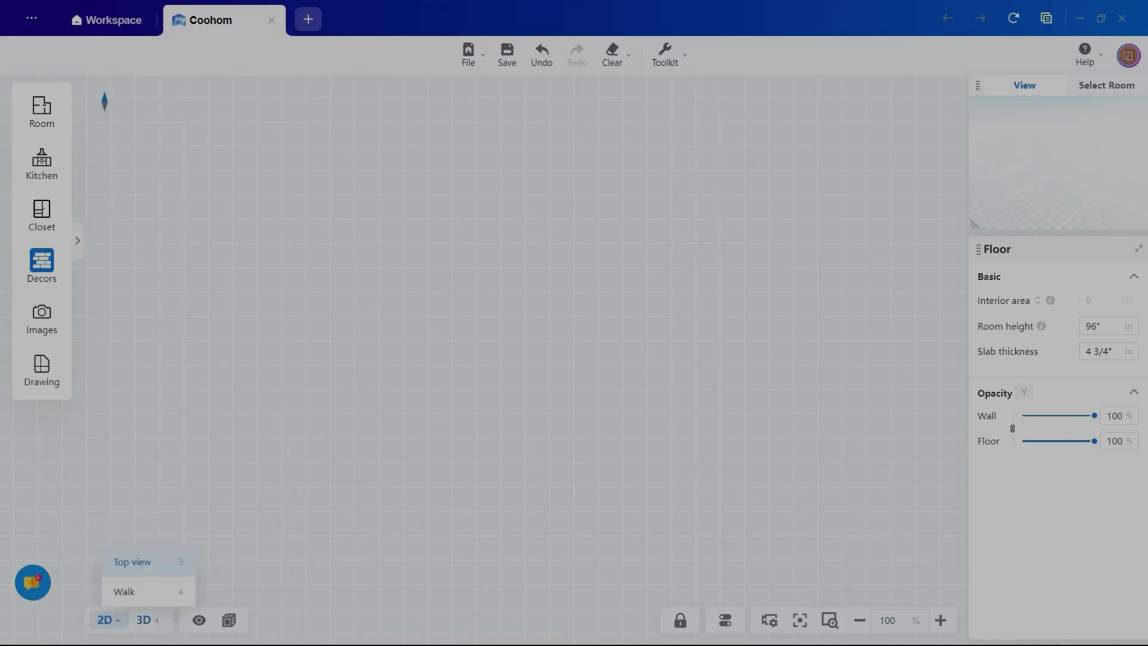
- Draw a closed rectangular room with straight walls 4 3/4" thick, about 139 by 78 inches inside
left_click(41, 109)
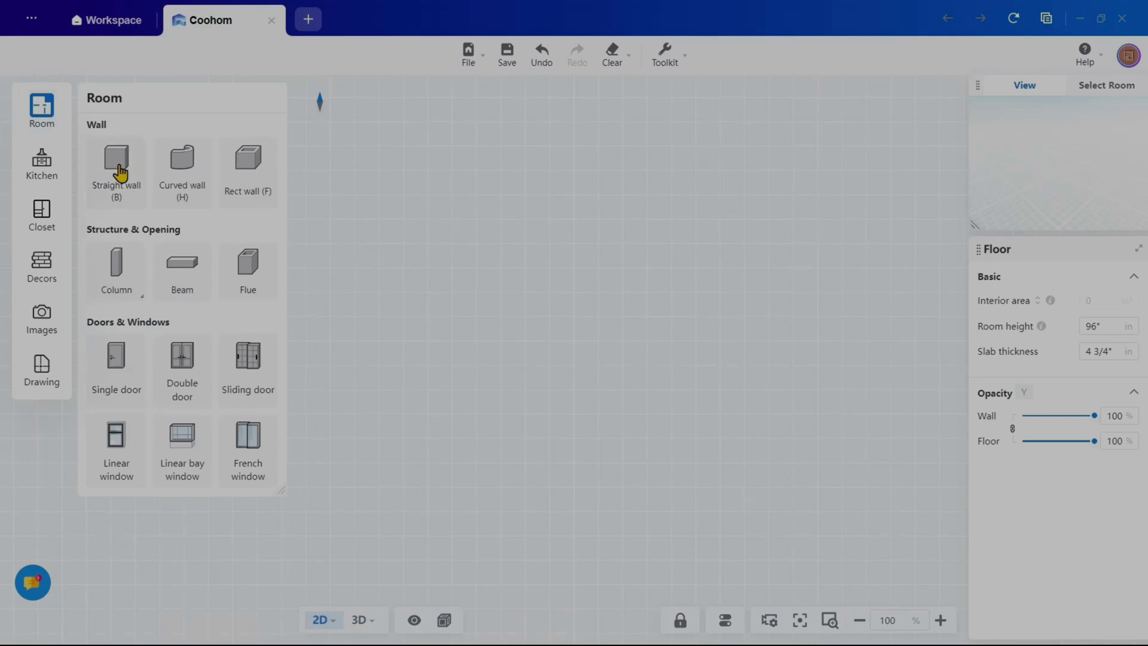
key("b")
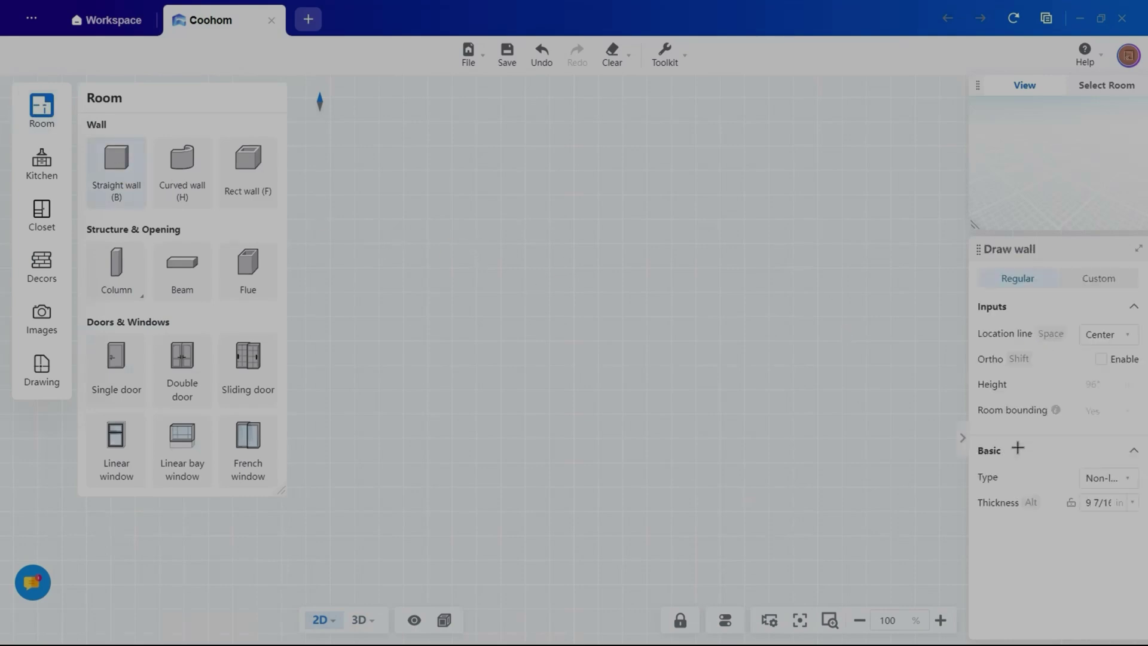
left_click(1127, 508)
left_click(1096, 402)
left_click(312, 220)
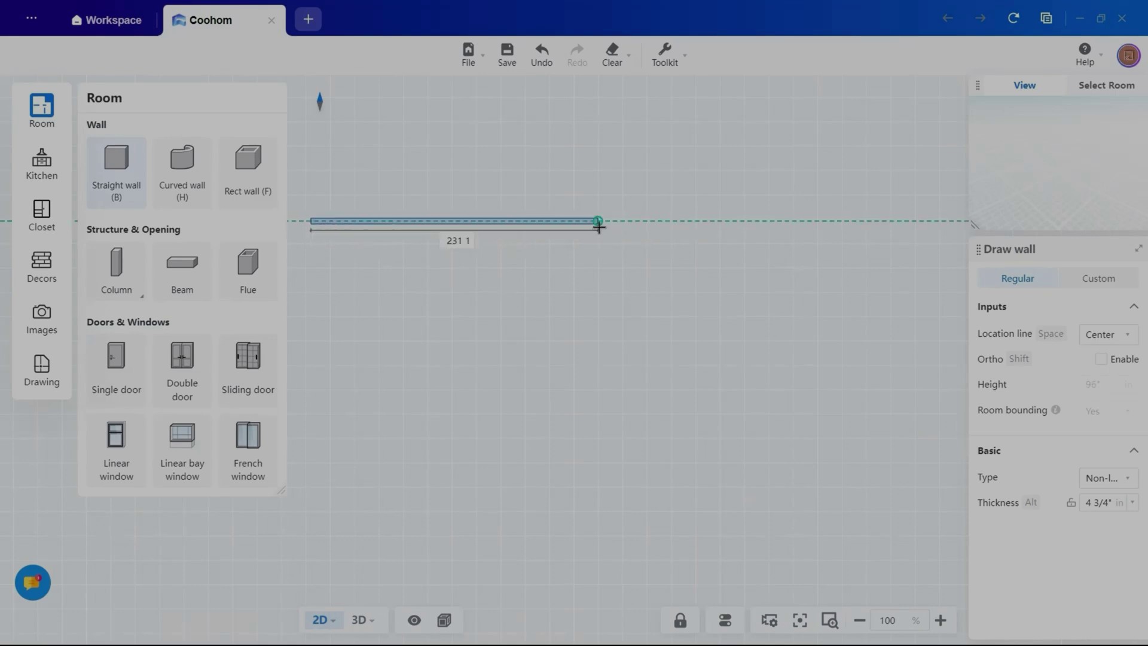
left_click(489, 221)
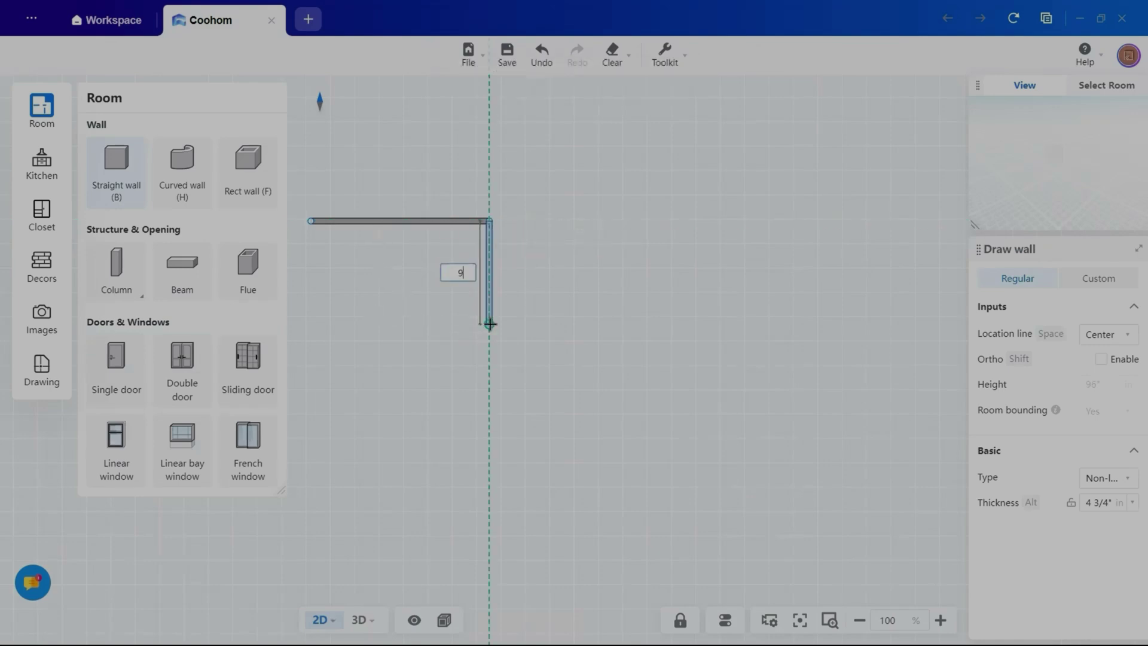
key("Return")
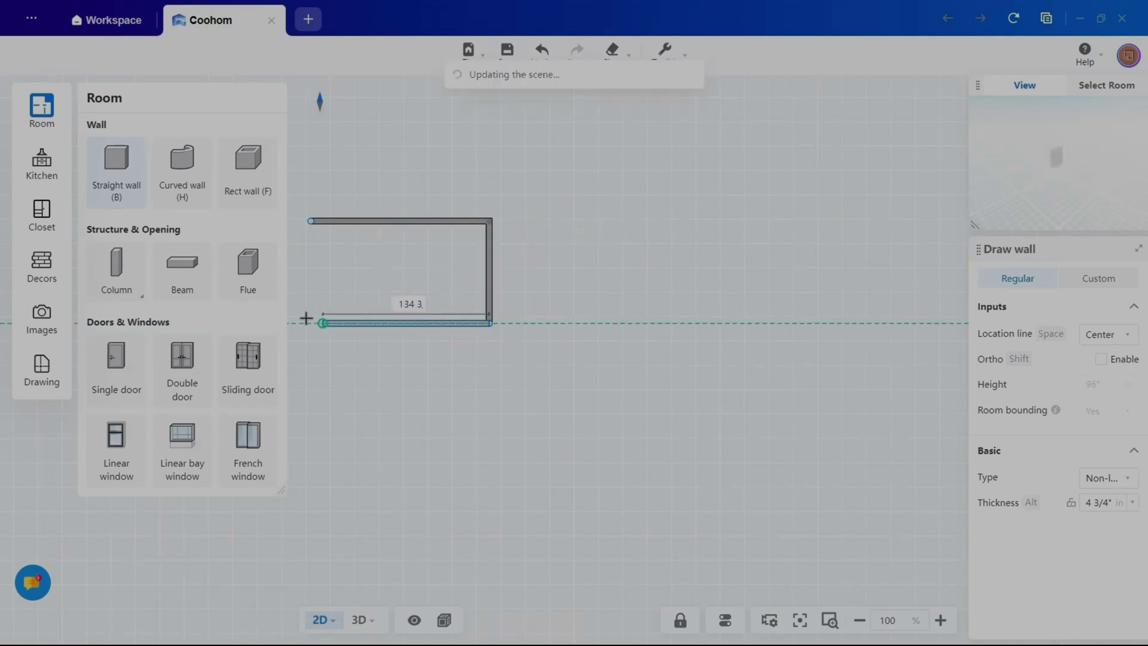
left_click(309, 322)
- Set the room's inner length to 144 inches and its inner depth to 96 inches
left_click(522, 191)
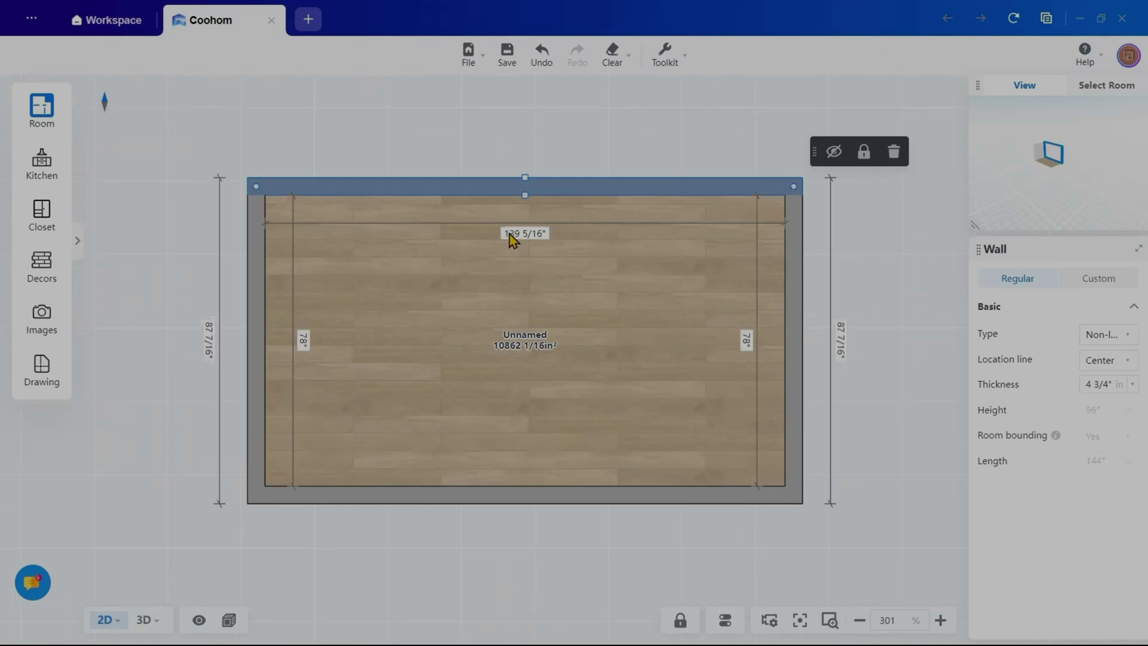
left_click(527, 235)
left_click(529, 235)
type("144")
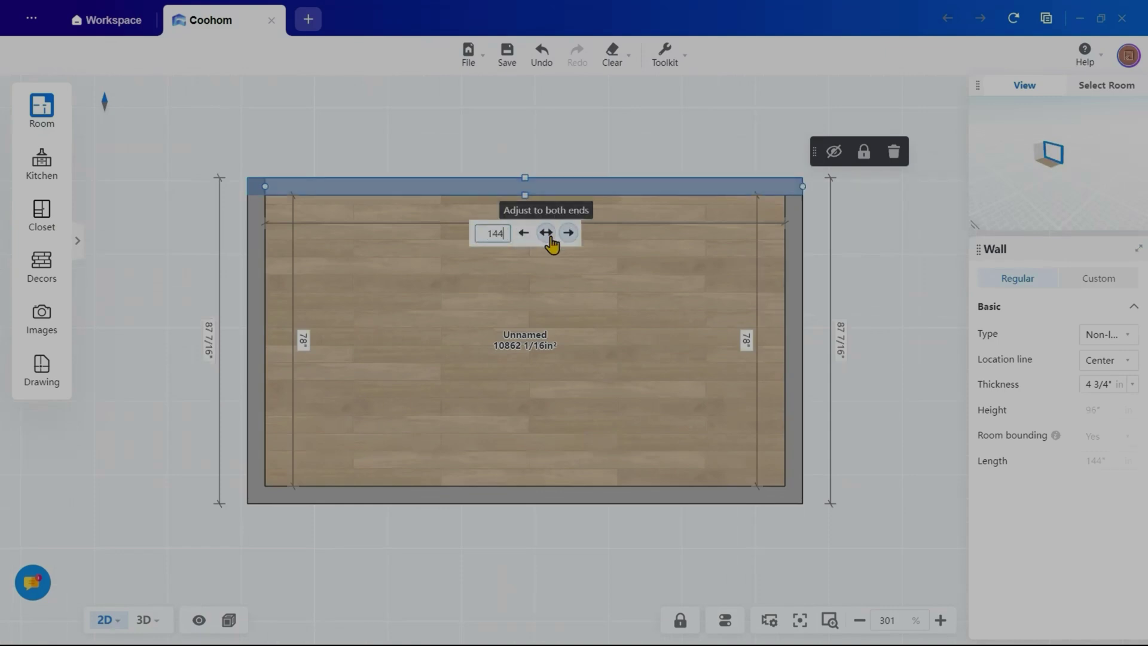
key("Return")
left_click(763, 340)
type("96")
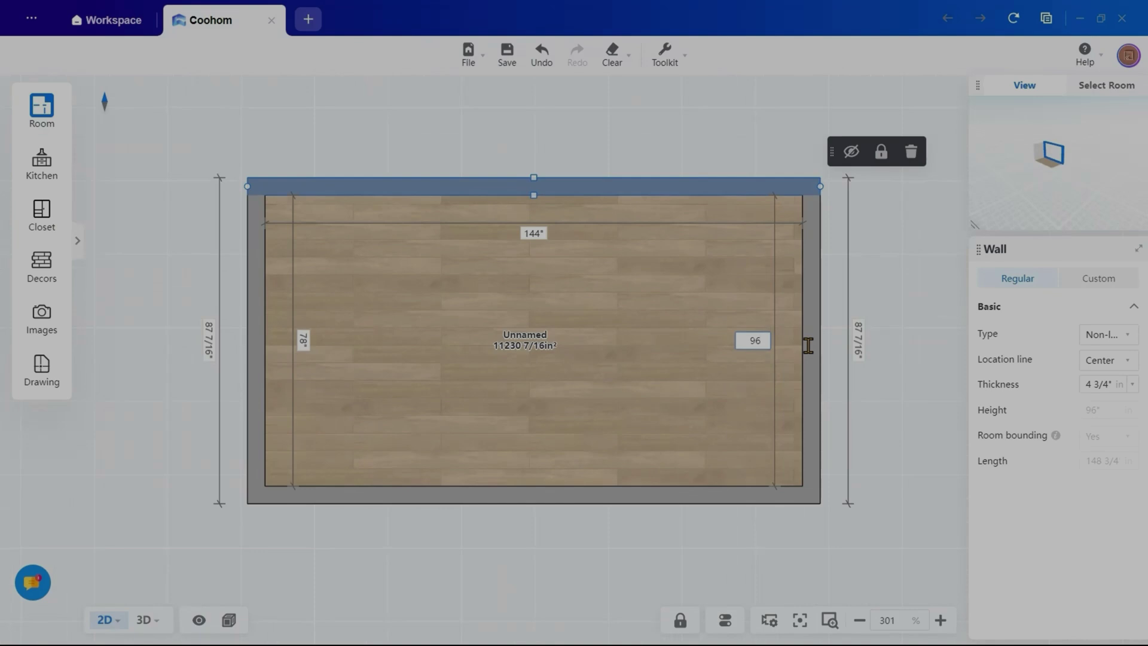
key("Return")
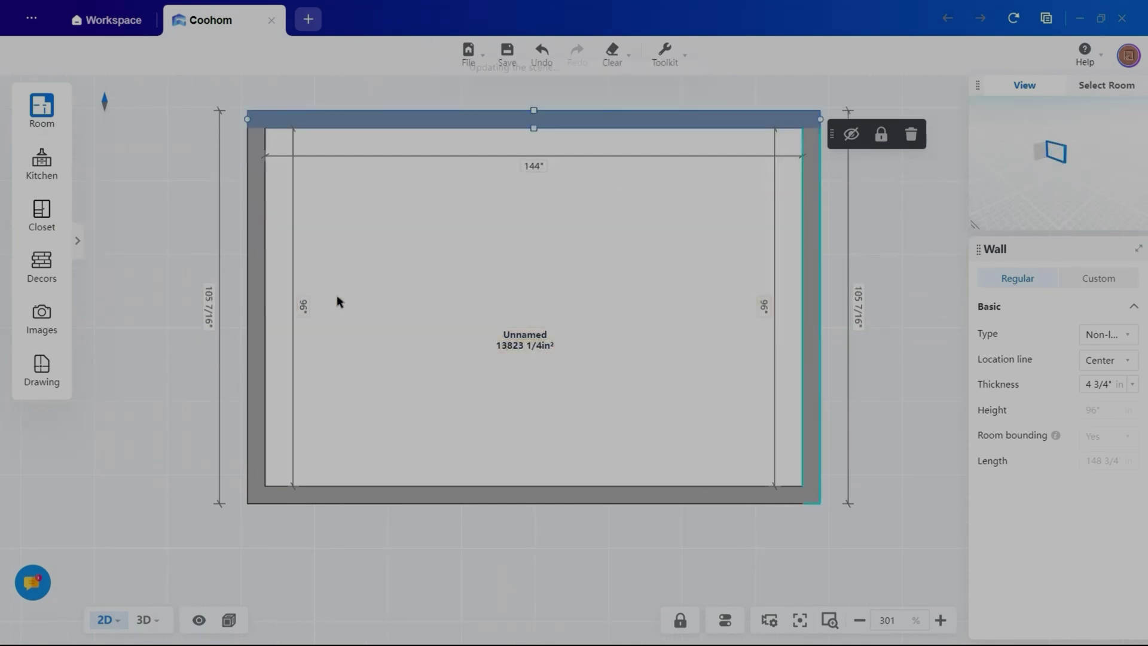
- Set the room type of the unnamed room to Kitchen
left_click(309, 269)
left_click(1122, 317)
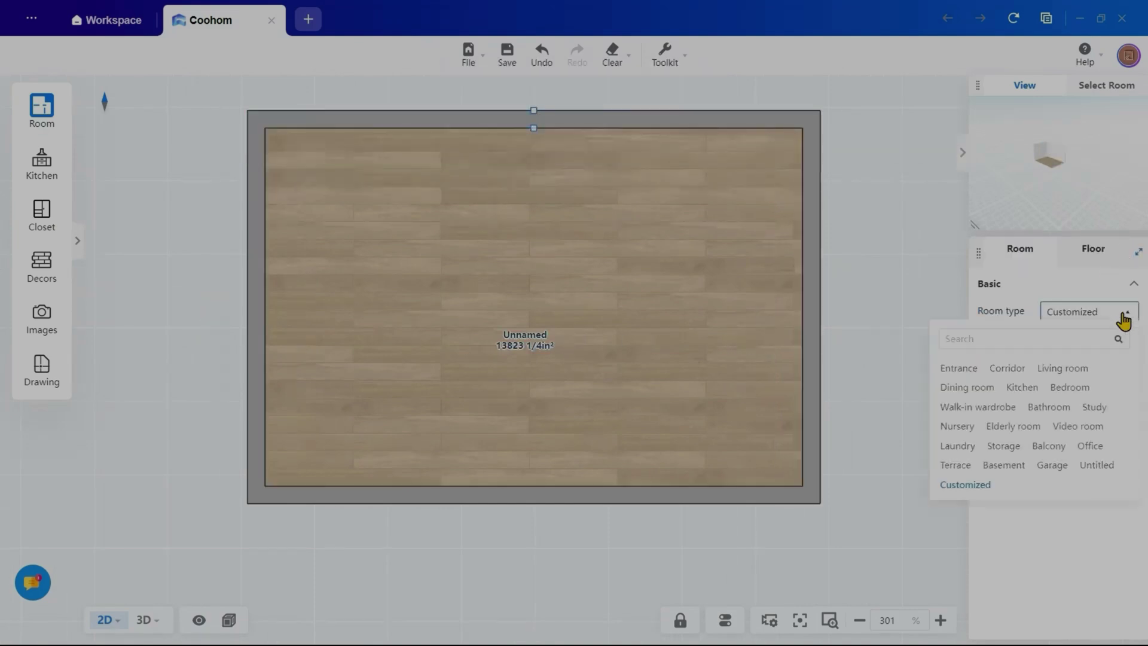
left_click(1020, 388)
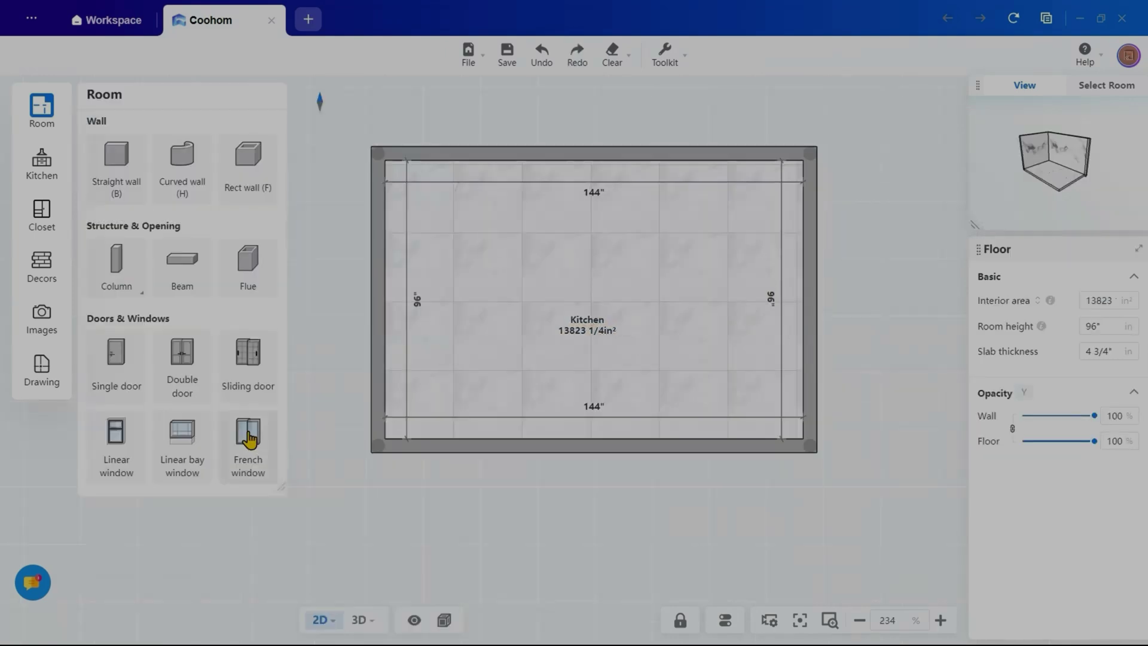
- Place a French window in the kitchen's left wall and a sliding door in its lower wall
left_click(247, 436)
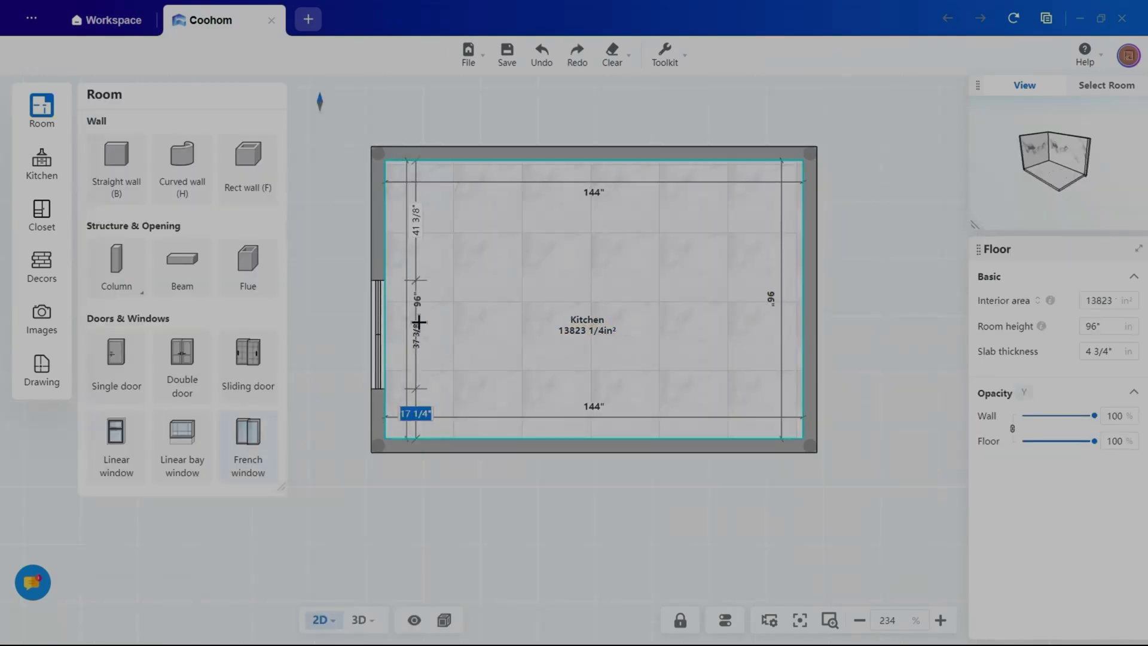
left_click(411, 332)
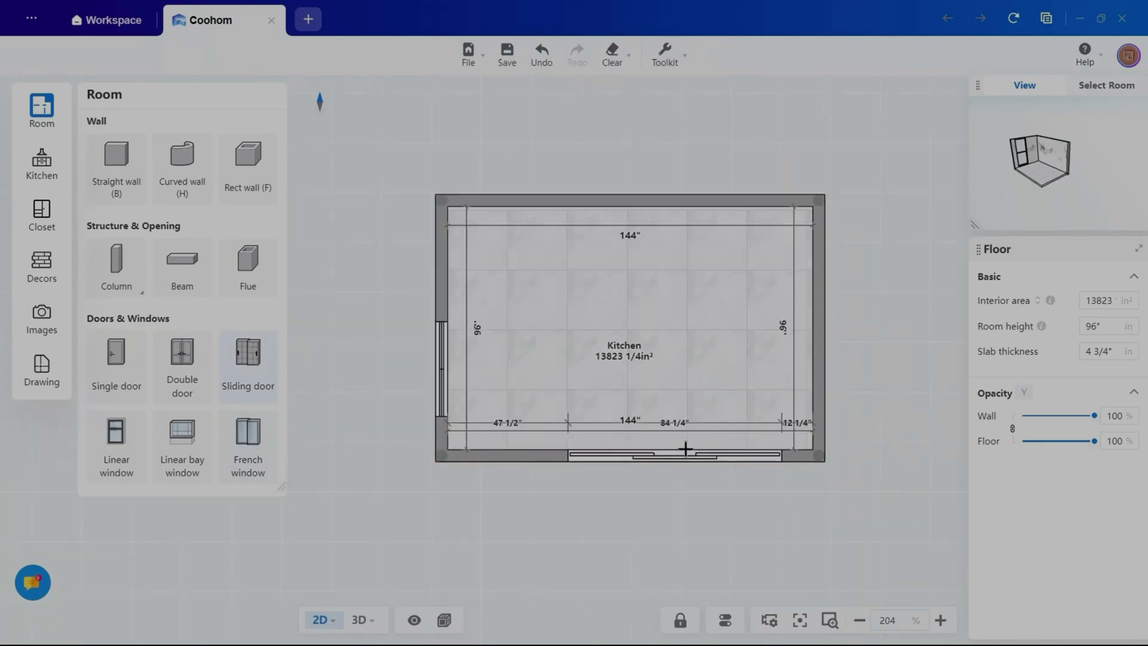
left_click(636, 457)
- Place a no-handle single-drawer hinged-door base cabinet from the Selected Cabinet catalog in the kitchen's upper right corner
left_click(41, 159)
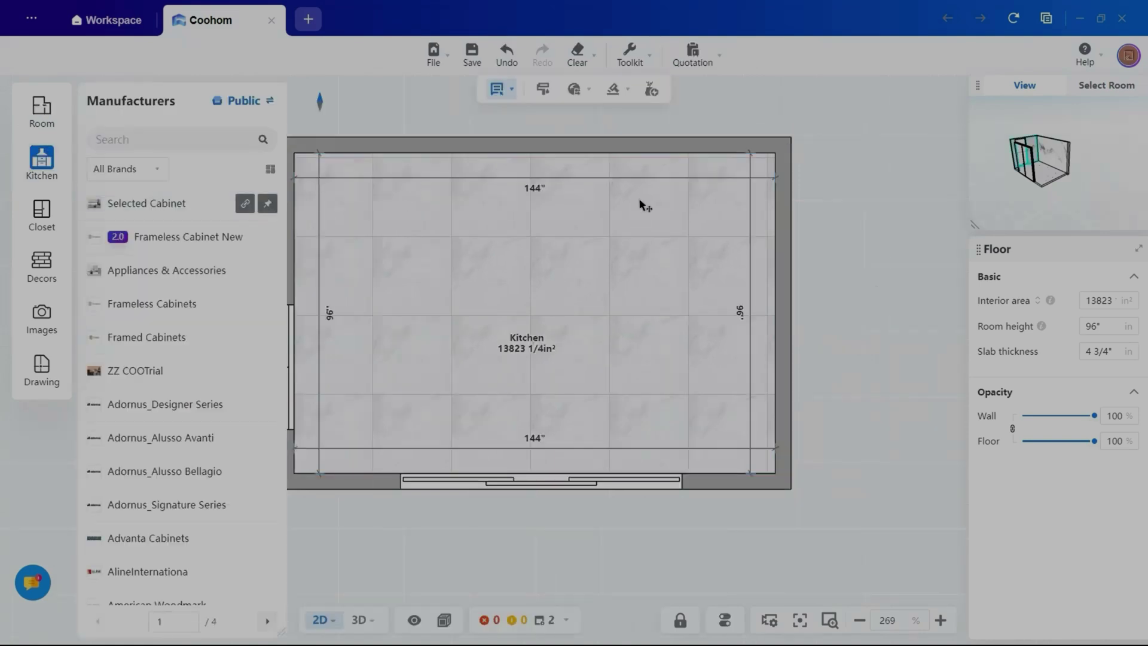
left_click(146, 203)
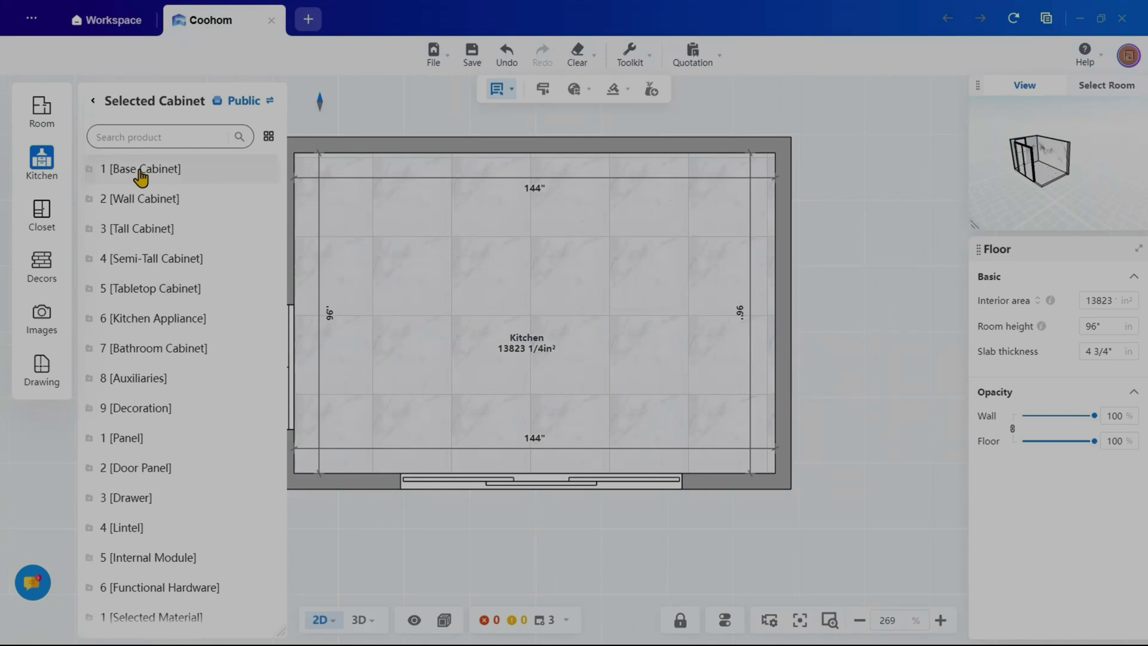
left_click(89, 170)
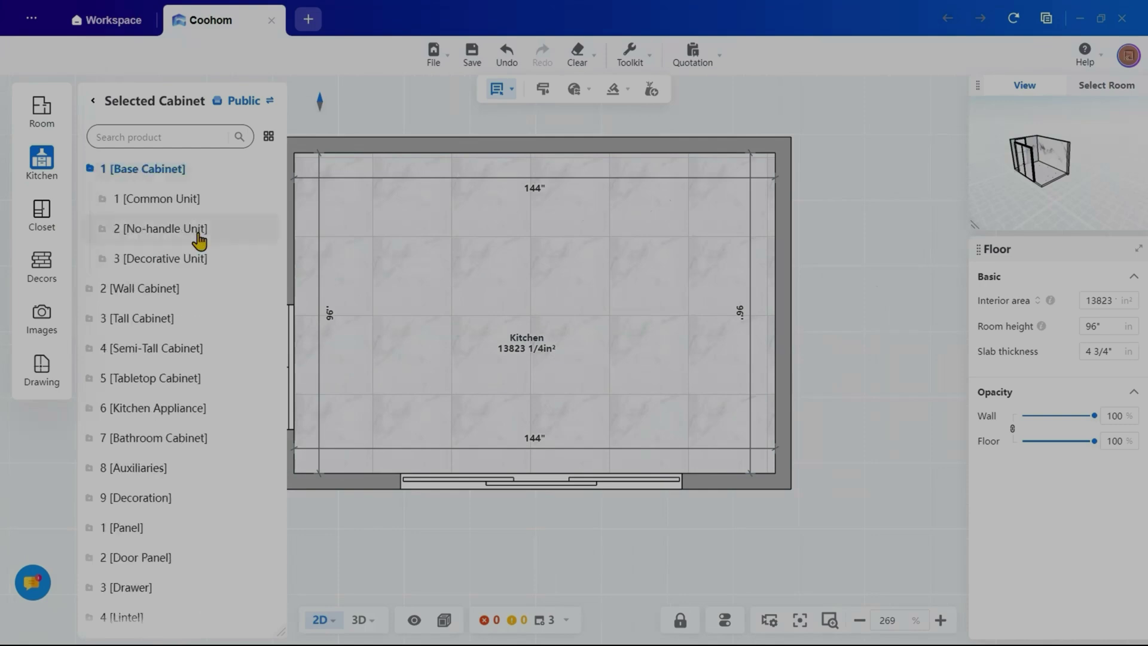
left_click(103, 229)
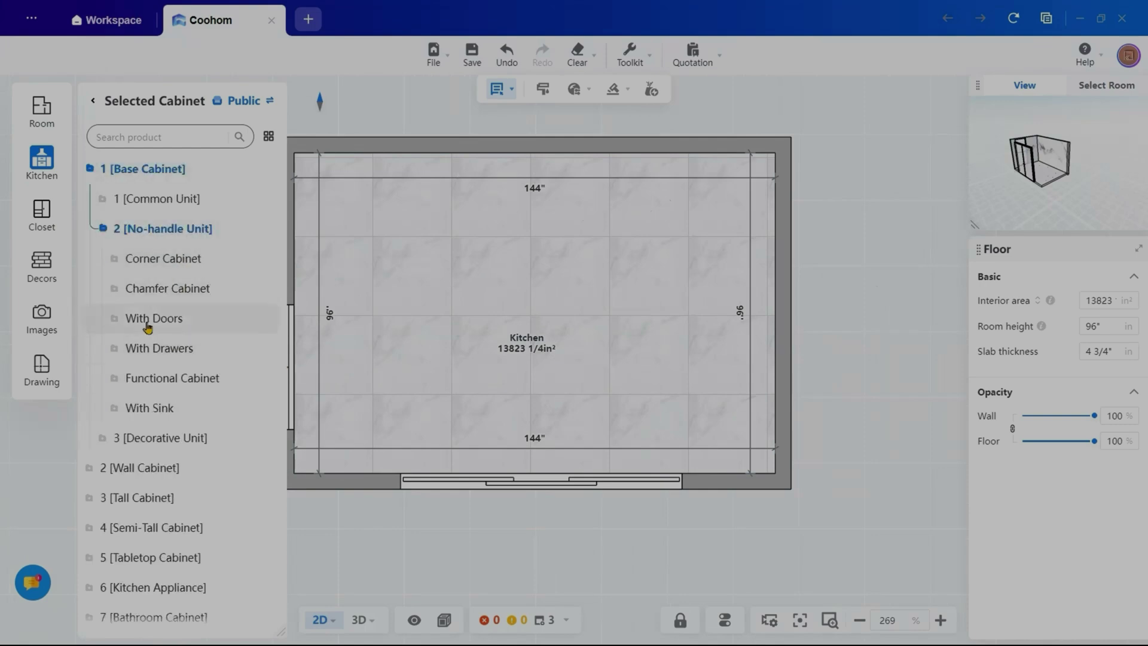
left_click(160, 349)
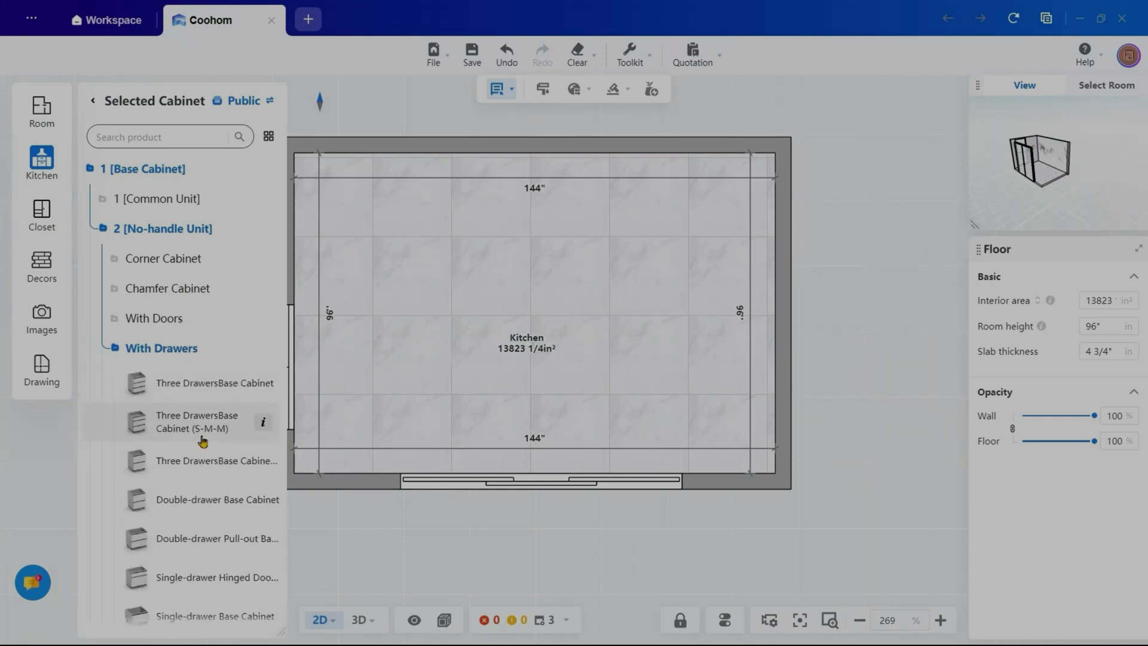
scroll(169, 438, "down", 3)
left_click(185, 419)
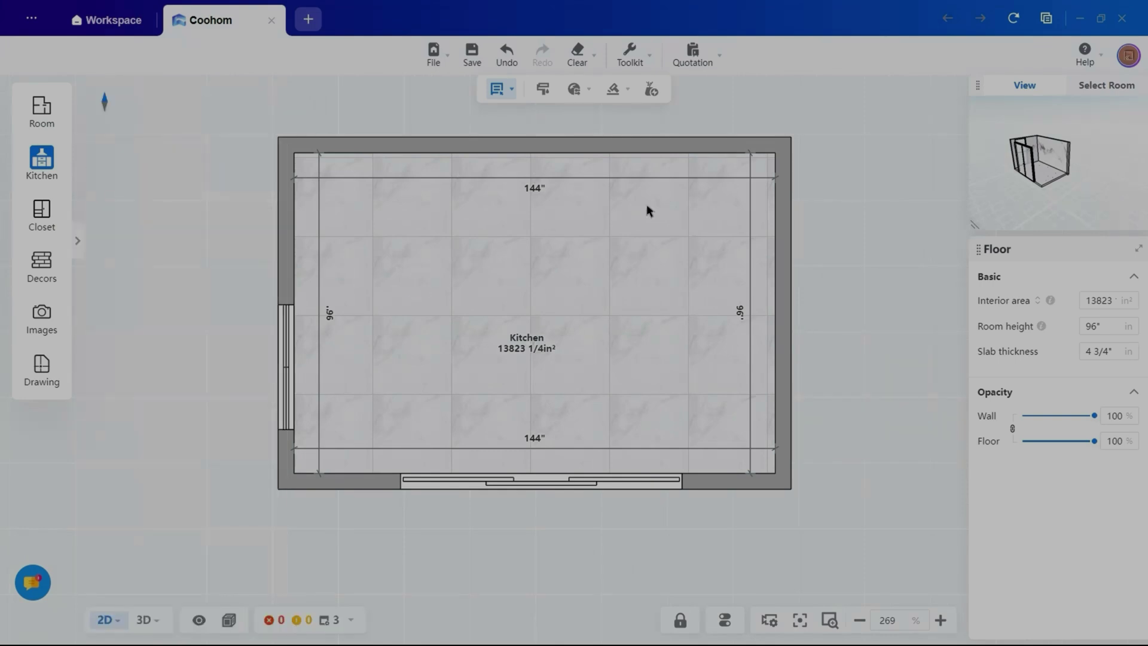
left_click(727, 203)
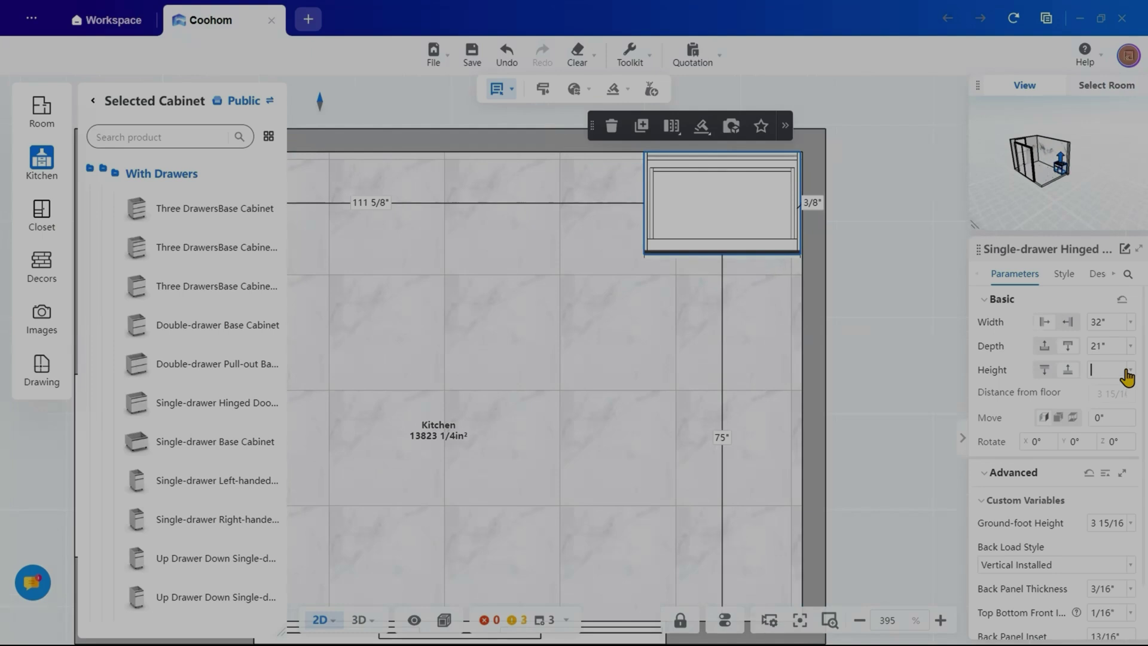
- Set the depth of the corner base cabinet to 24 inches
key("Return")
left_click(1106, 347)
type("24")
left_click(1069, 347)
left_click(831, 198)
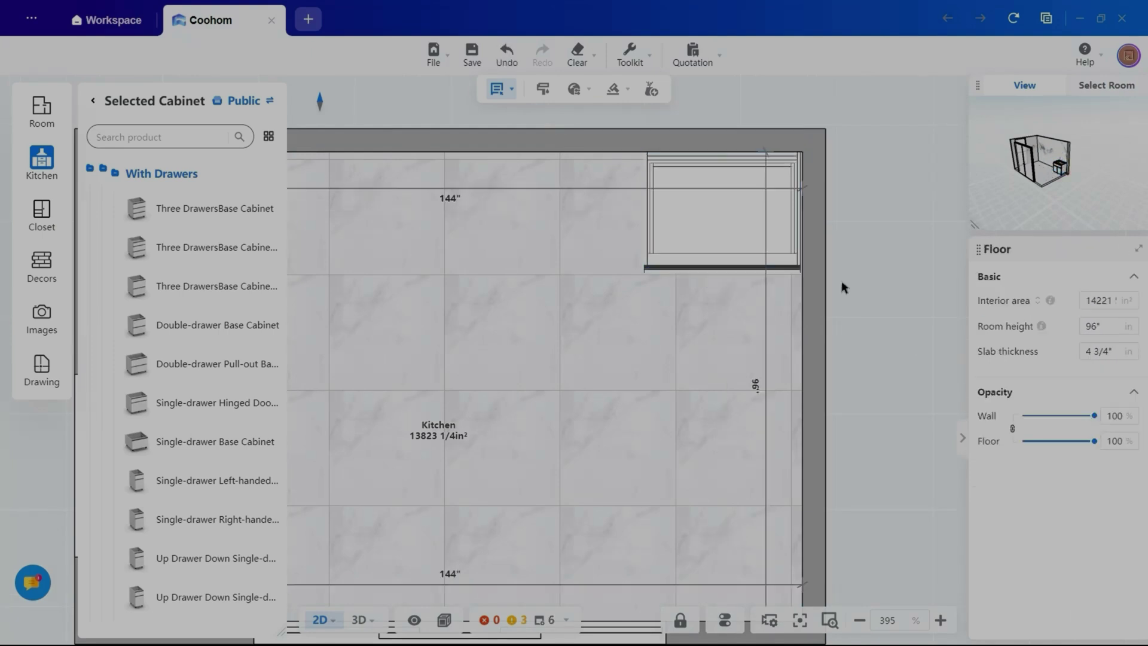
- Place a double-drawer pull-out base unit from the no-handle functional cabinets against the upper wall, directly left of the corner cabinet
scroll(833, 172, "down", 3)
left_click(93, 101)
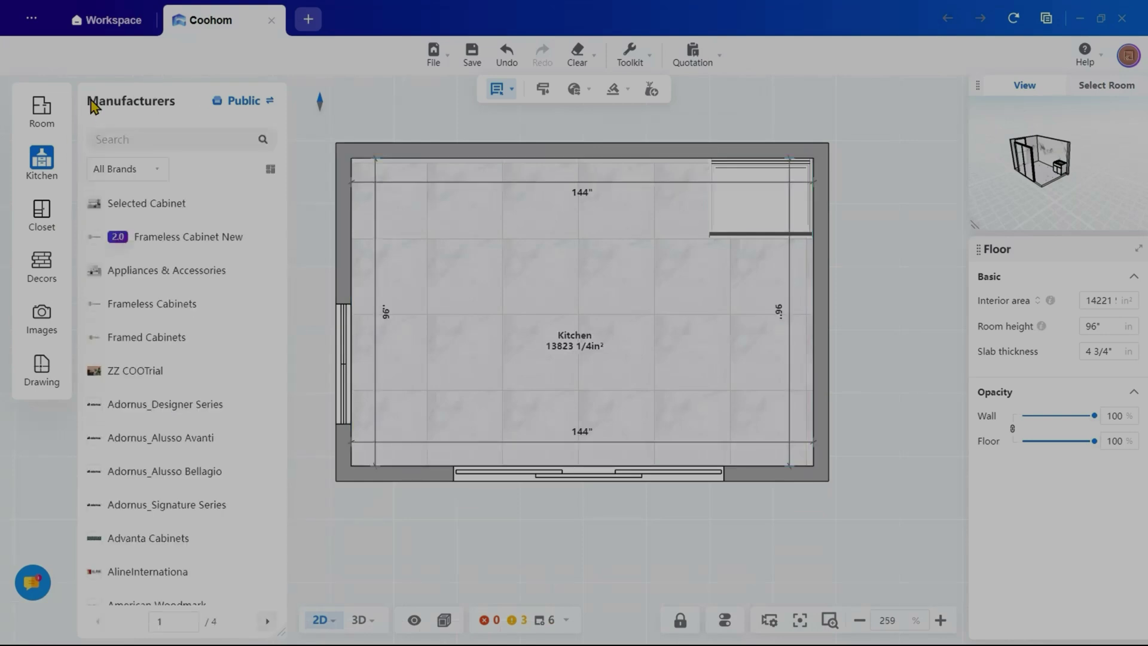
left_click(120, 193)
left_click(163, 229)
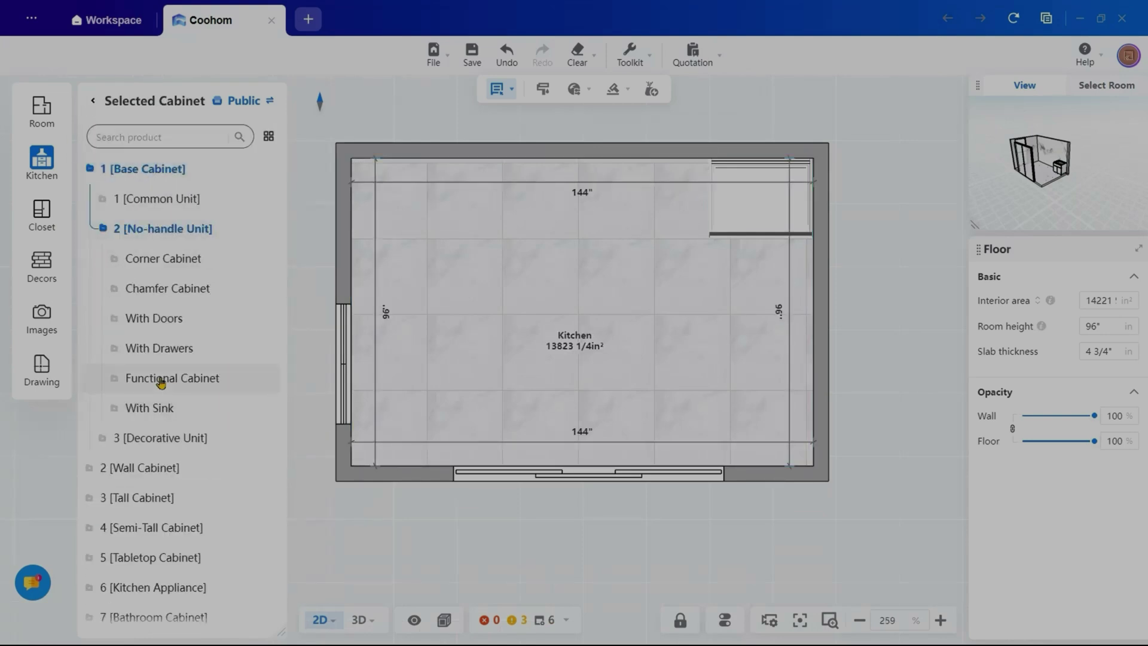
left_click(155, 379)
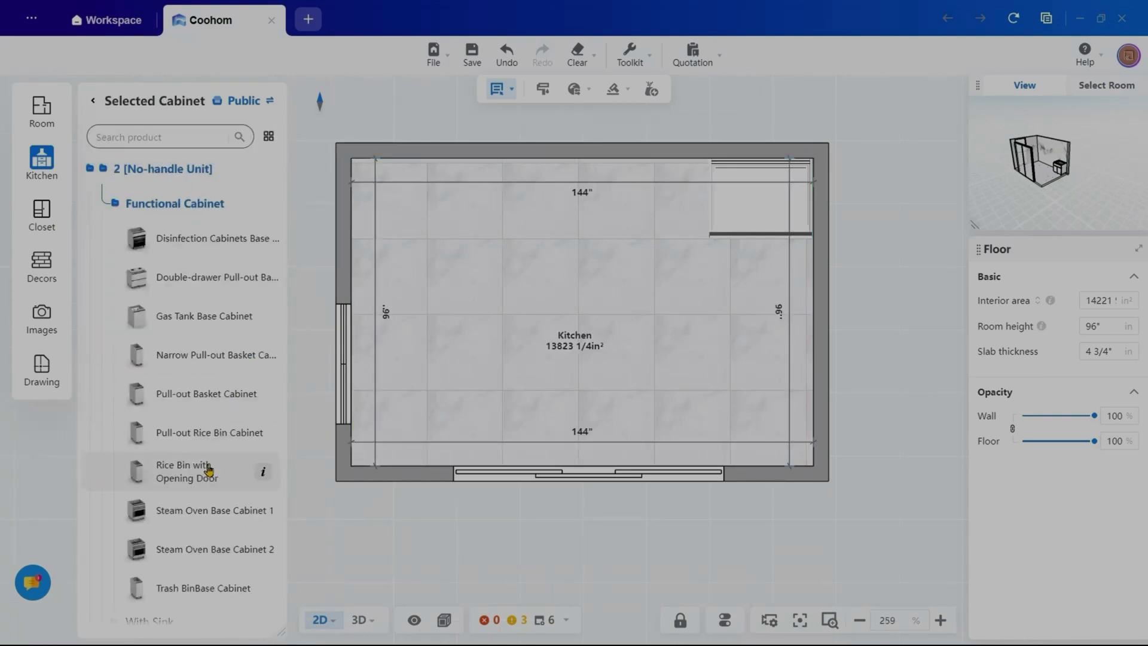
scroll(192, 419, "down", 3)
scroll(179, 377, "up", 3)
left_click(178, 285)
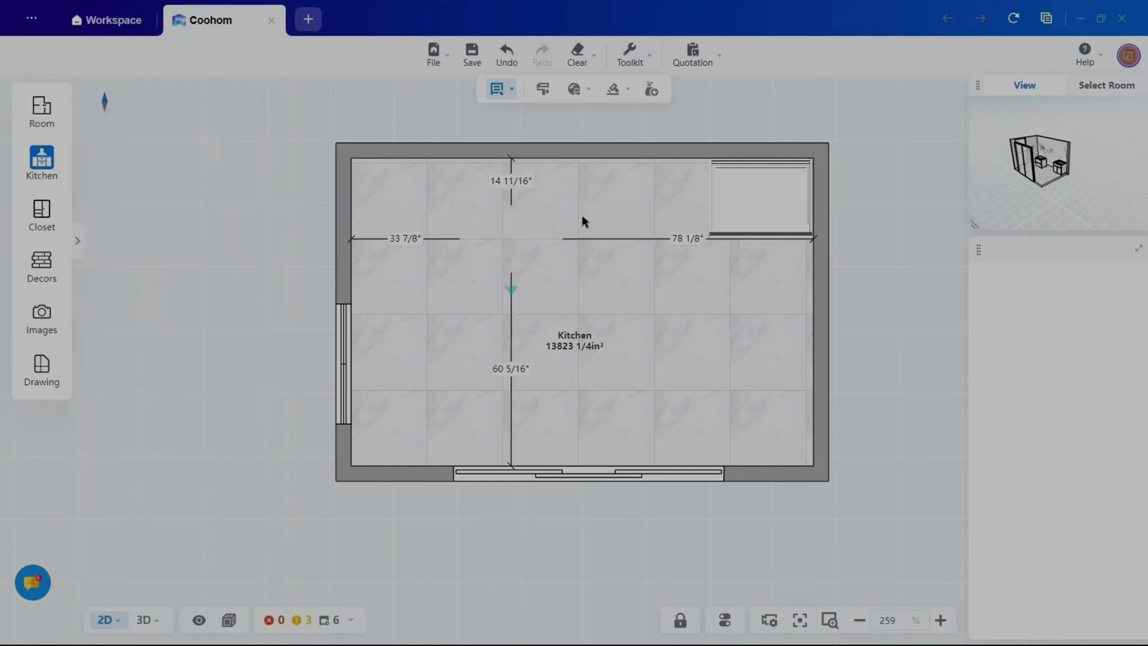
left_click(723, 179)
left_click(874, 195)
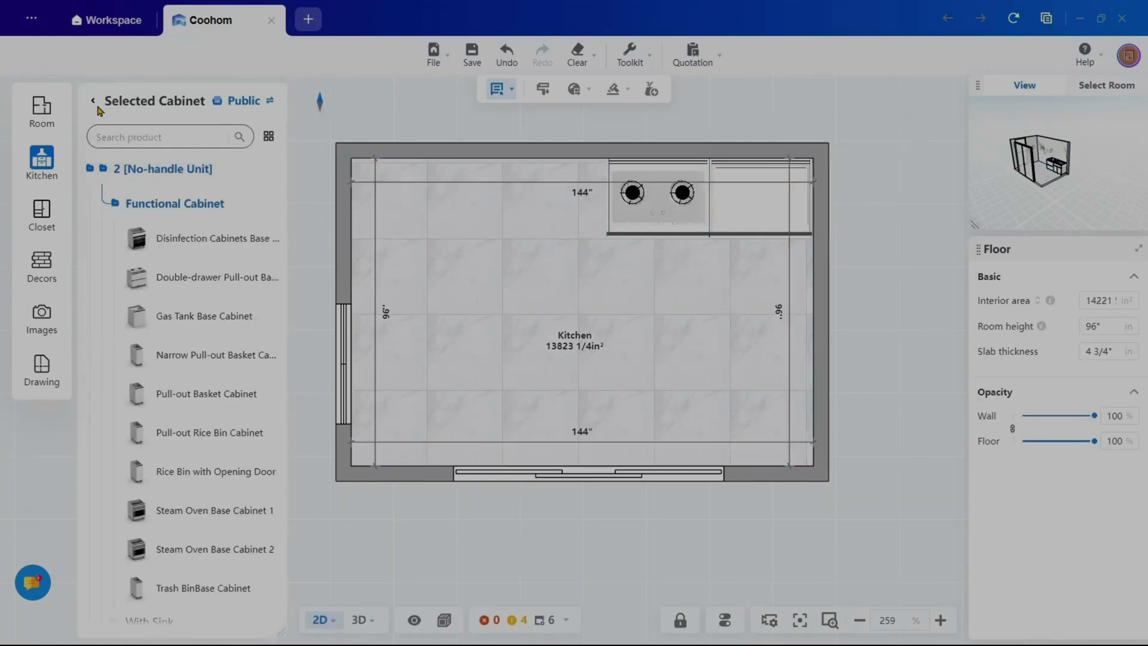
- Place a no-handle Double-drawer Base Cabinet against the upper wall, directly left of the cooktop unit
left_click(175, 203)
scroll(155, 287, "up", 3)
left_click(158, 348)
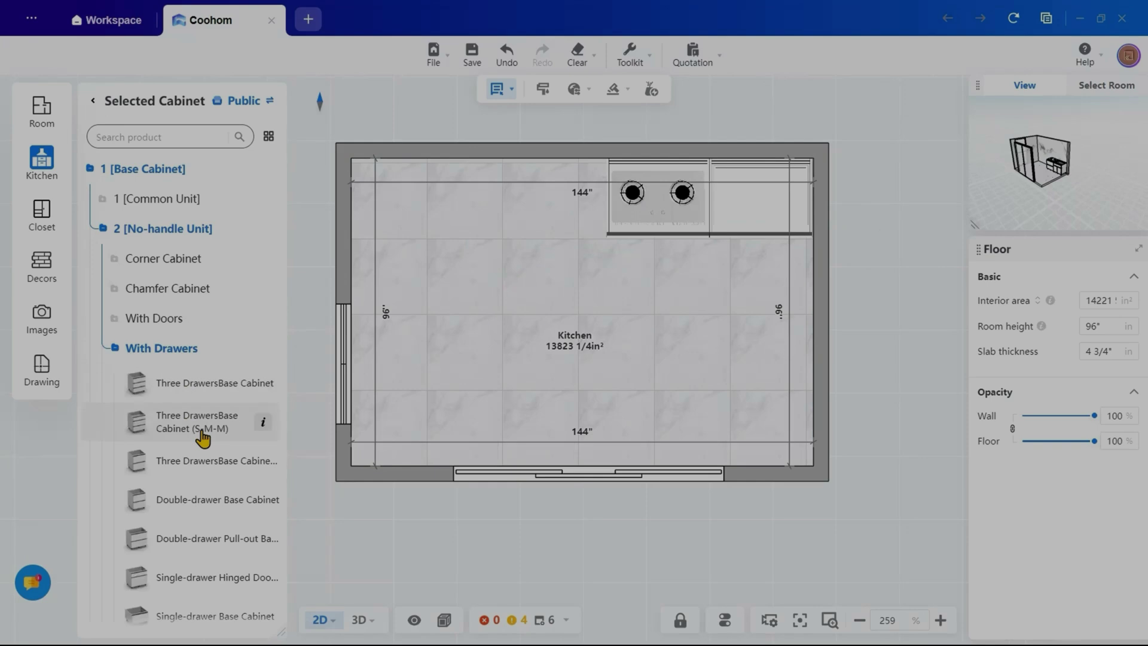
left_click(182, 502)
left_click(554, 214)
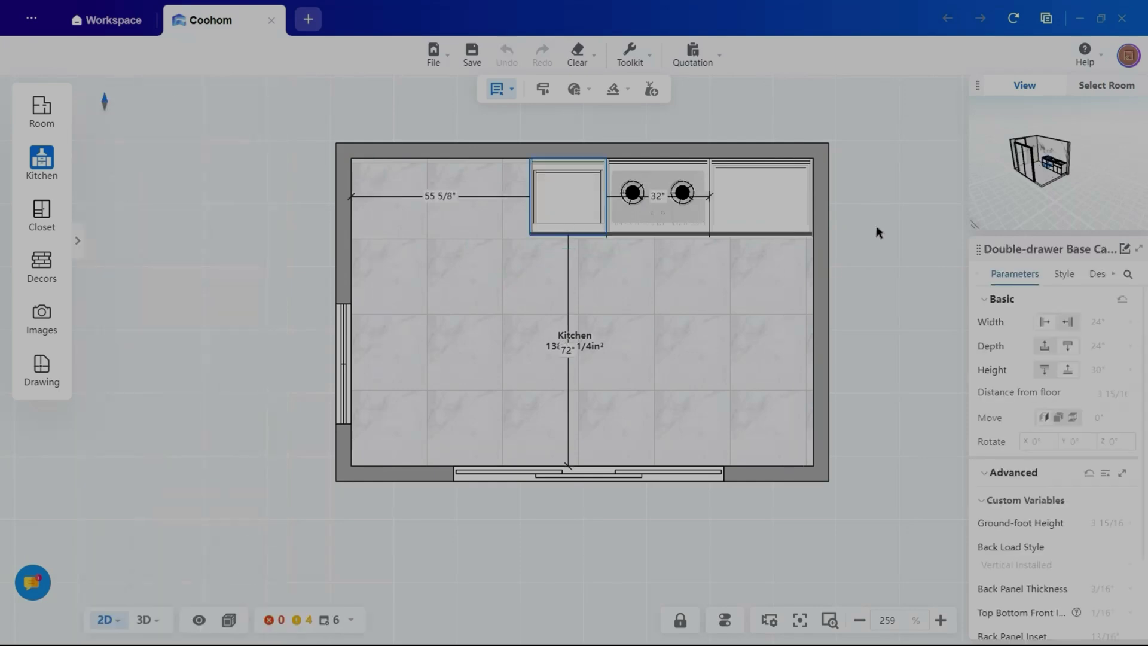
left_click(876, 226)
- Place a single left-handed door sink base cabinet from the no-handle units directly left of the double-drawer cabinet
left_click(167, 348)
left_click(143, 409)
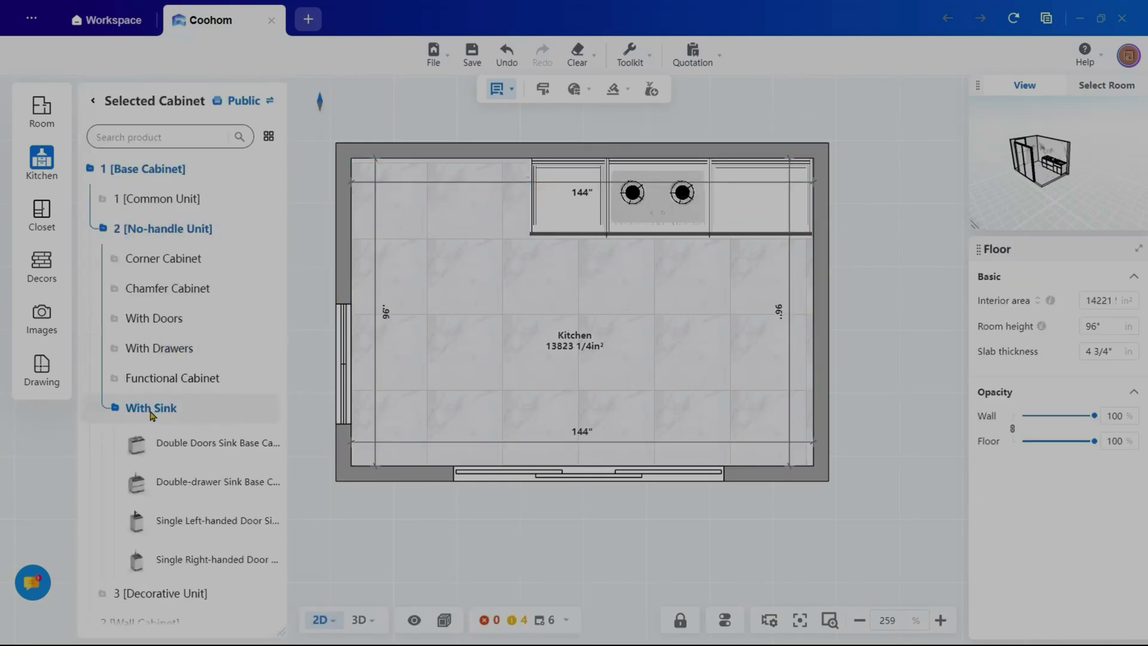
left_click(189, 519)
left_click(492, 206)
left_click(890, 217)
- Look through the refrigerator models in the Appliances & Accessories catalog
left_click(93, 101)
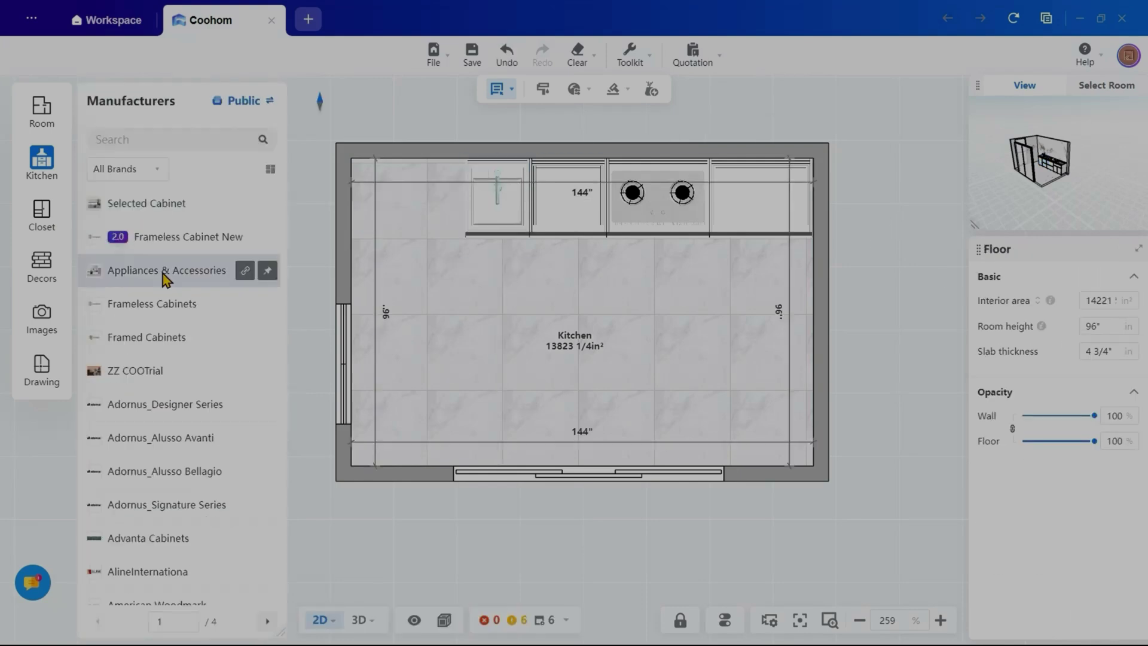
left_click(165, 272)
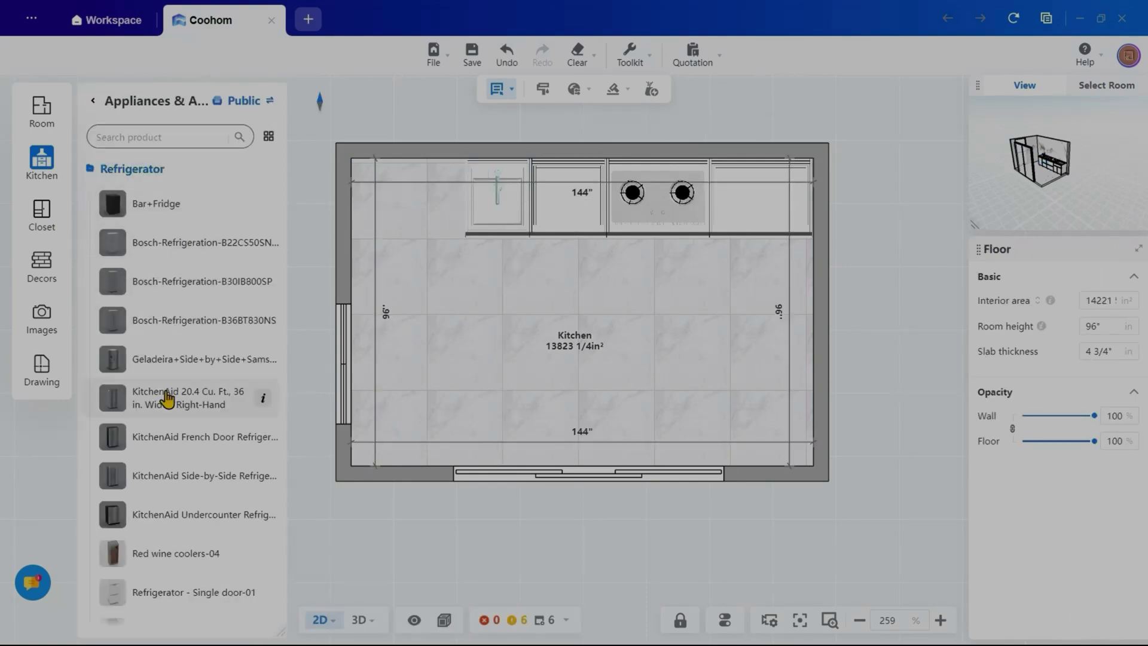
scroll(167, 397, "down", 12)
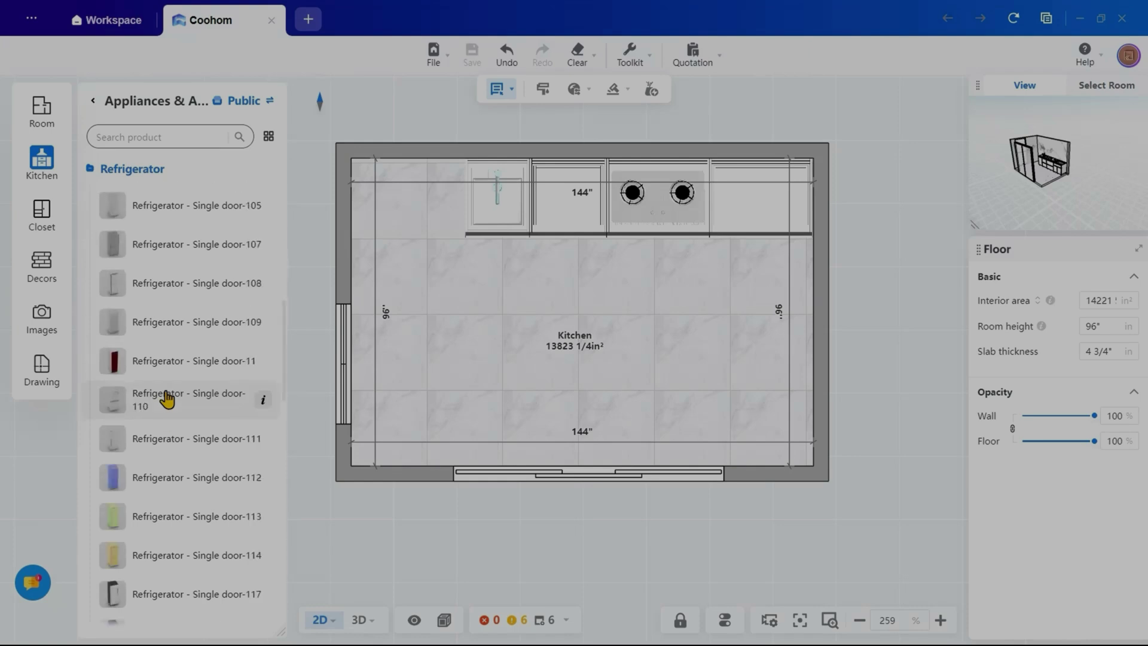
scroll(166, 393, "up", 4)
scroll(167, 392, "down", 6)
scroll(169, 392, "up", 6)
scroll(169, 395, "up", 3)
left_click(94, 103)
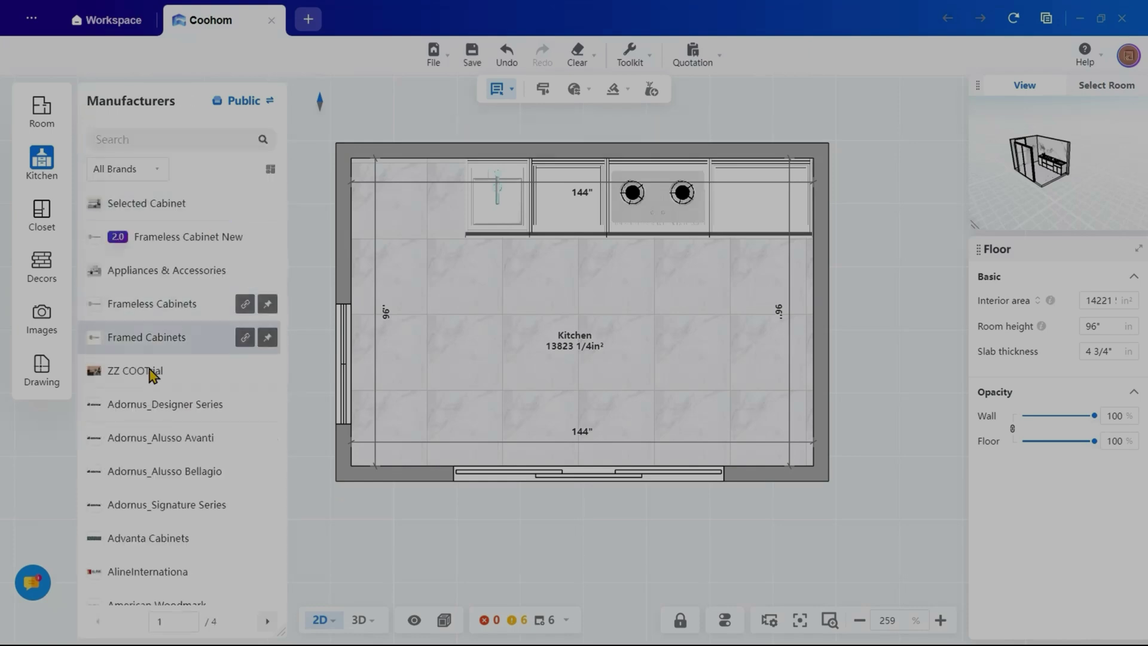
- Find the BOSCH catalog among the manufacturers and list its 800 Series refrigerators
scroll(152, 374, "down", 10)
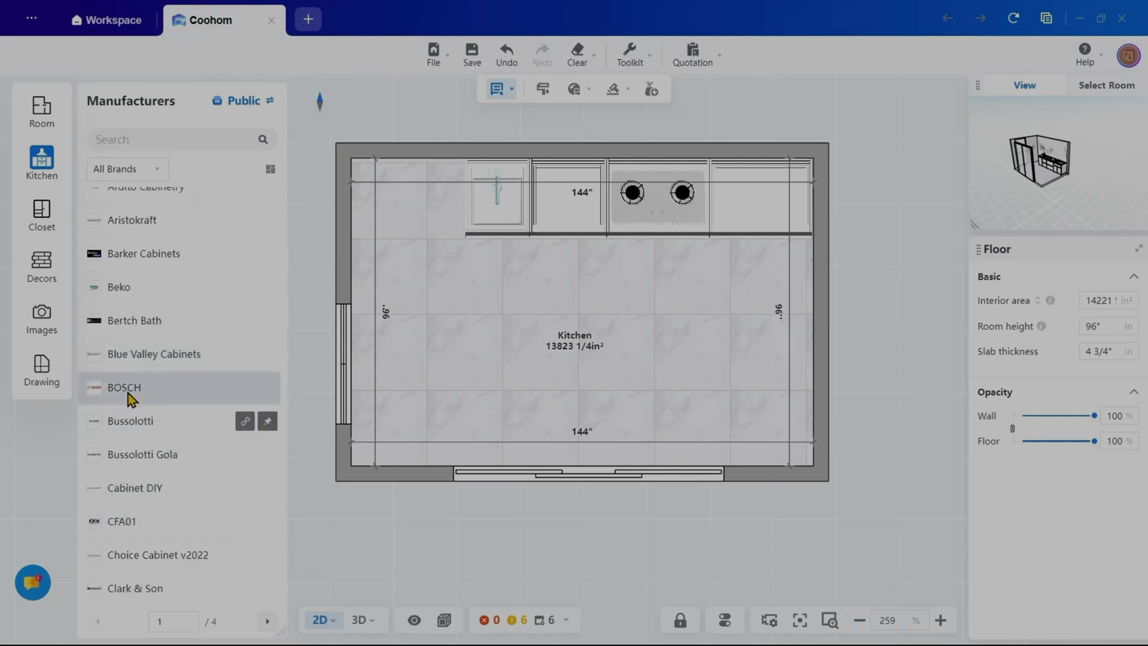
left_click(126, 387)
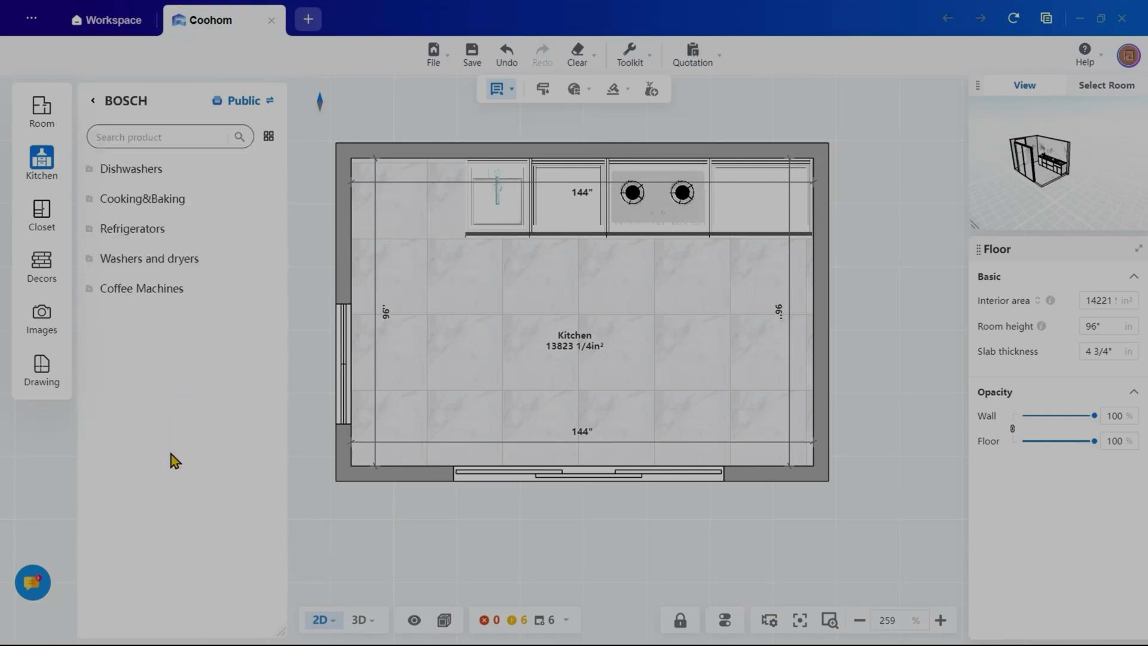
left_click(88, 233)
left_click(103, 261)
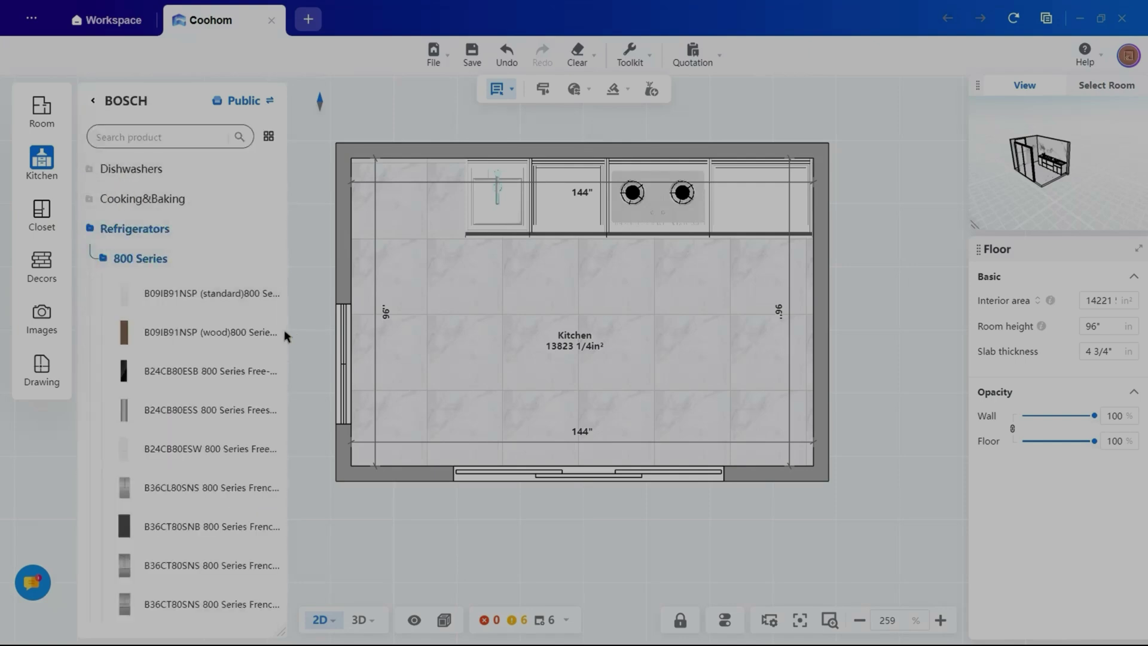
- Display the elevation of the kitchen's upper wall and place a black 800 Series French door refrigerator beside the sink cabinet
left_click(320, 619)
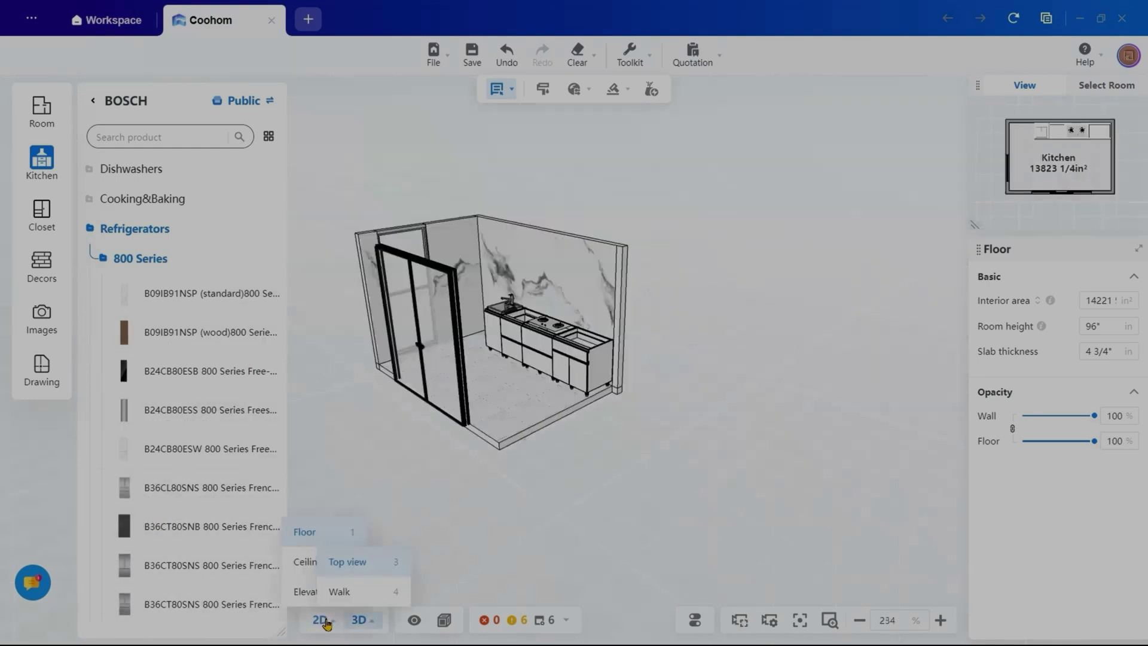
left_click(313, 591)
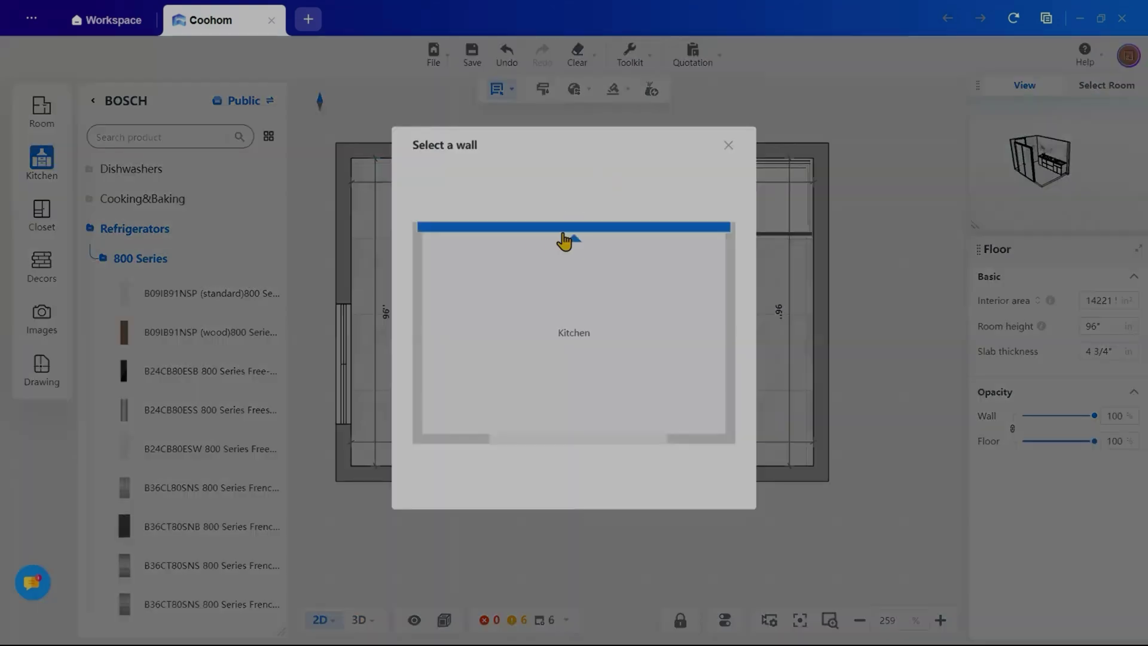
left_click(569, 236)
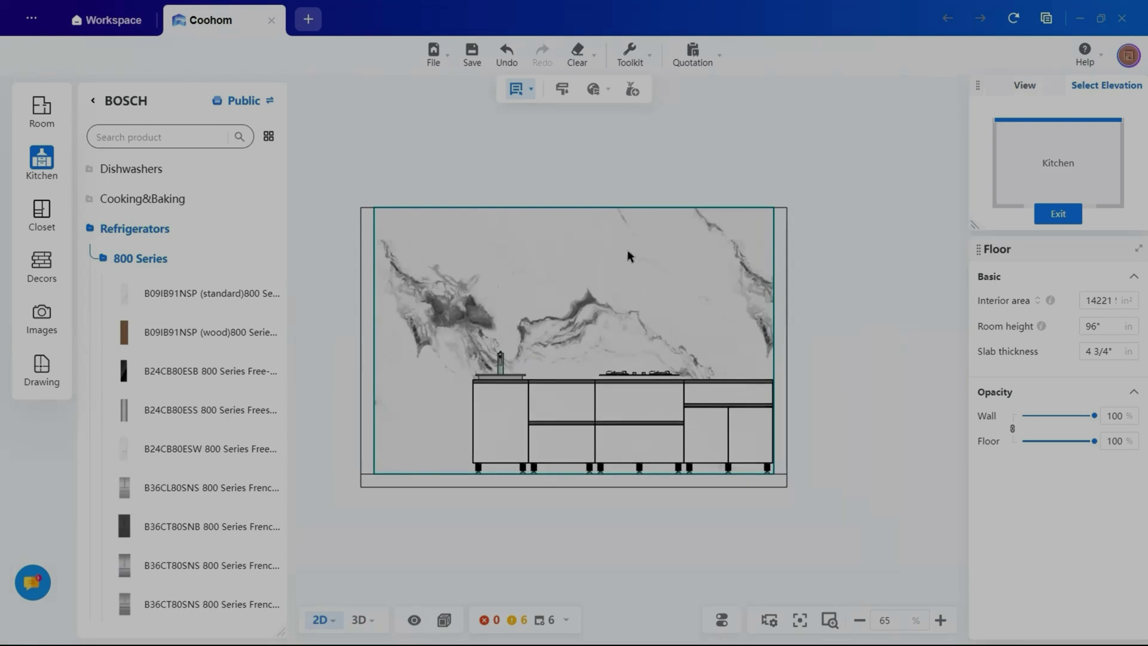
scroll(174, 421, "down", 1)
left_click_drag(173, 526, 417, 415)
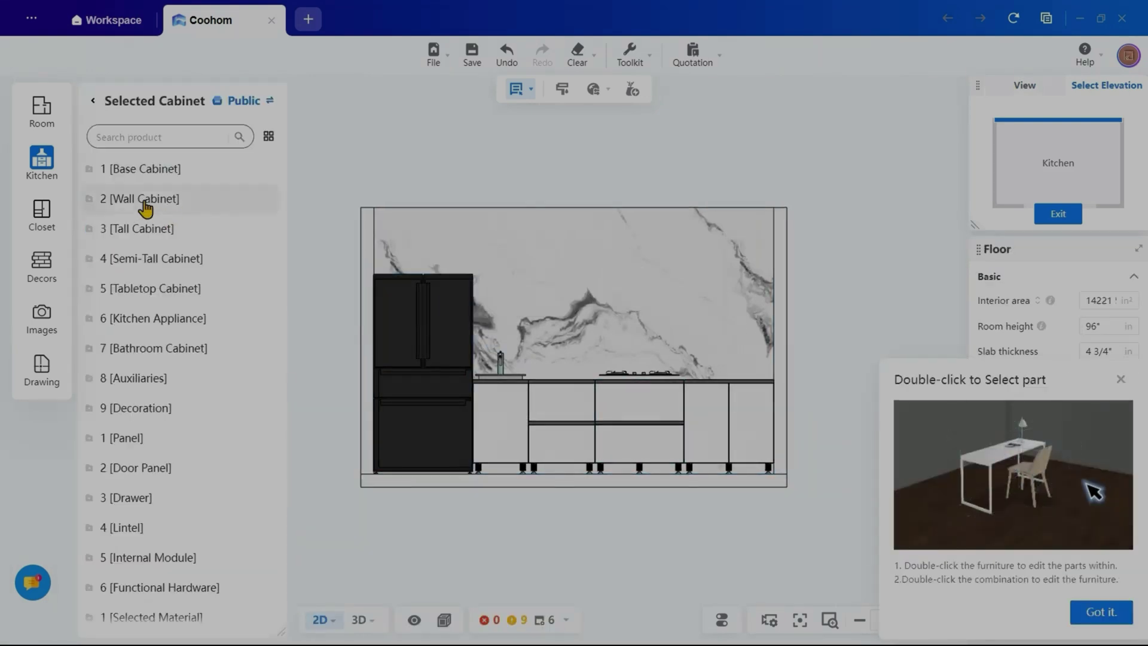
- Place a no-handle Hinged Door Chimney Hood Wall Cabinet from the Selected Cabinet catalog above the cooktop
left_click(143, 201)
left_click(215, 258)
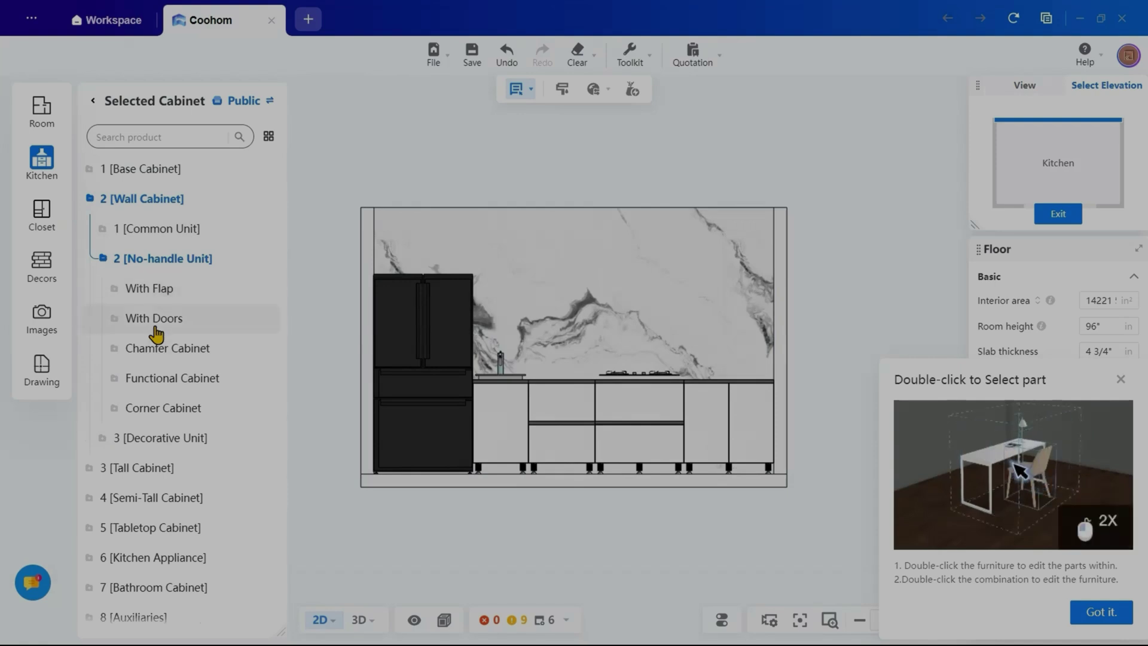
left_click(114, 386)
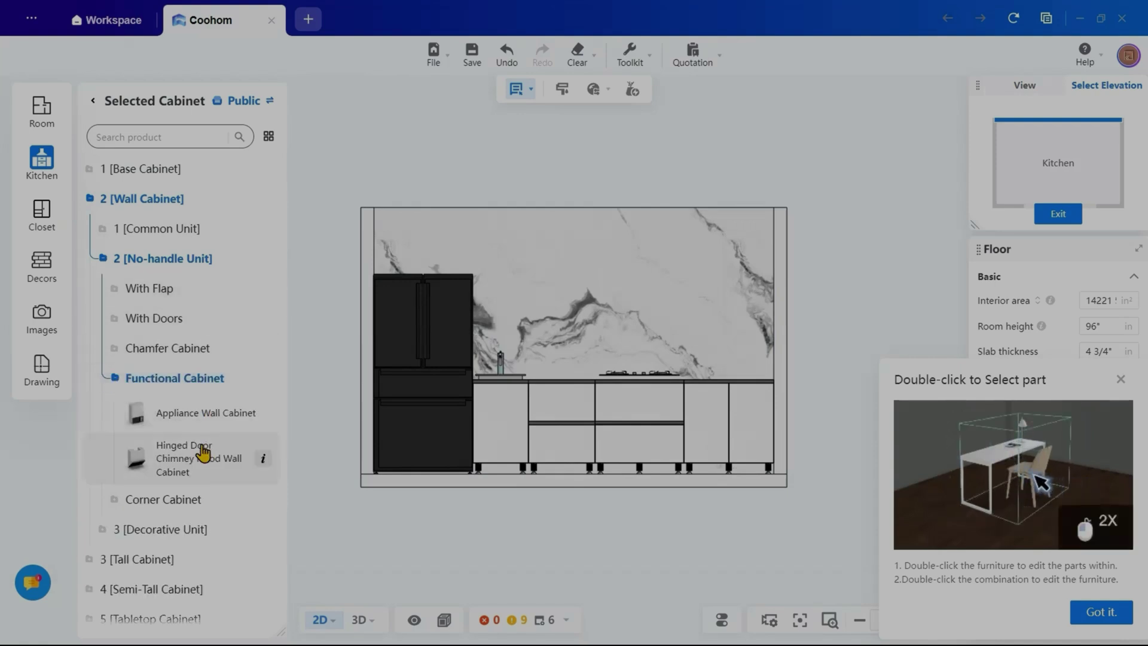
left_click_drag(160, 461, 641, 269)
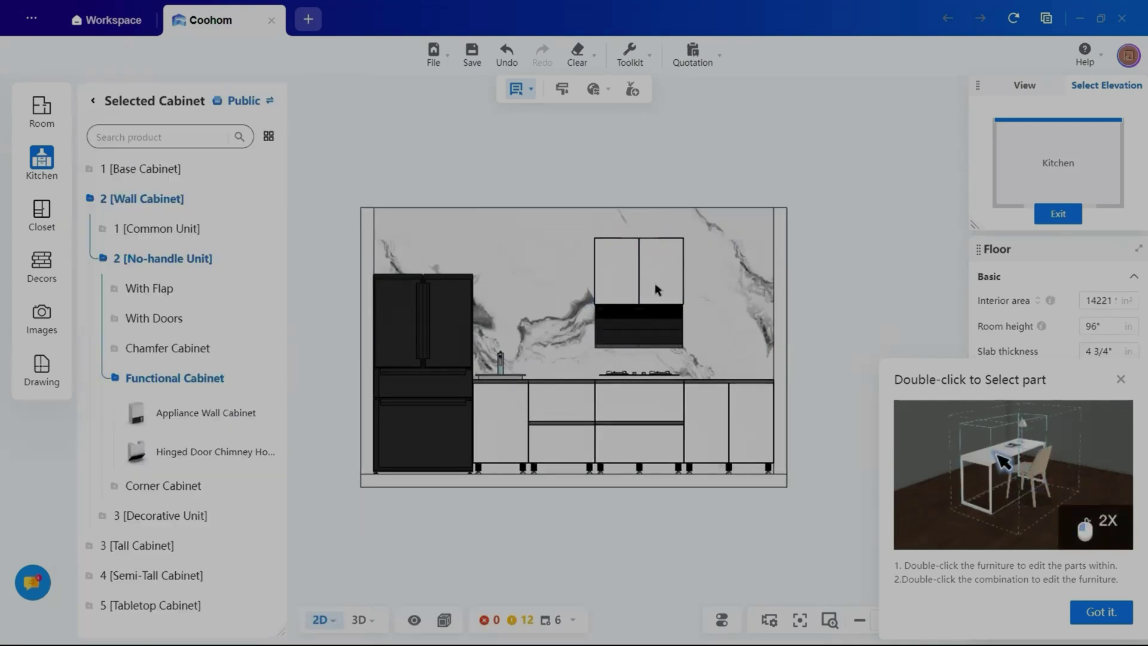
left_click(1120, 379)
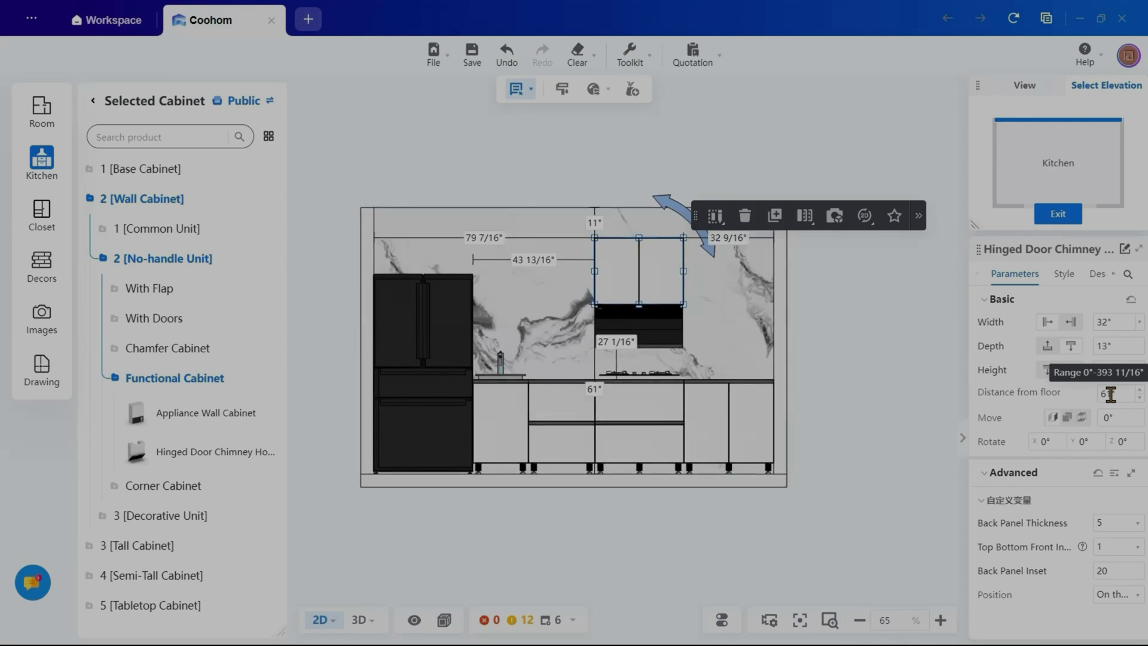
- Set the chimney hood wall cabinet's distance from the floor to 72 inches
type("70")
key("Return")
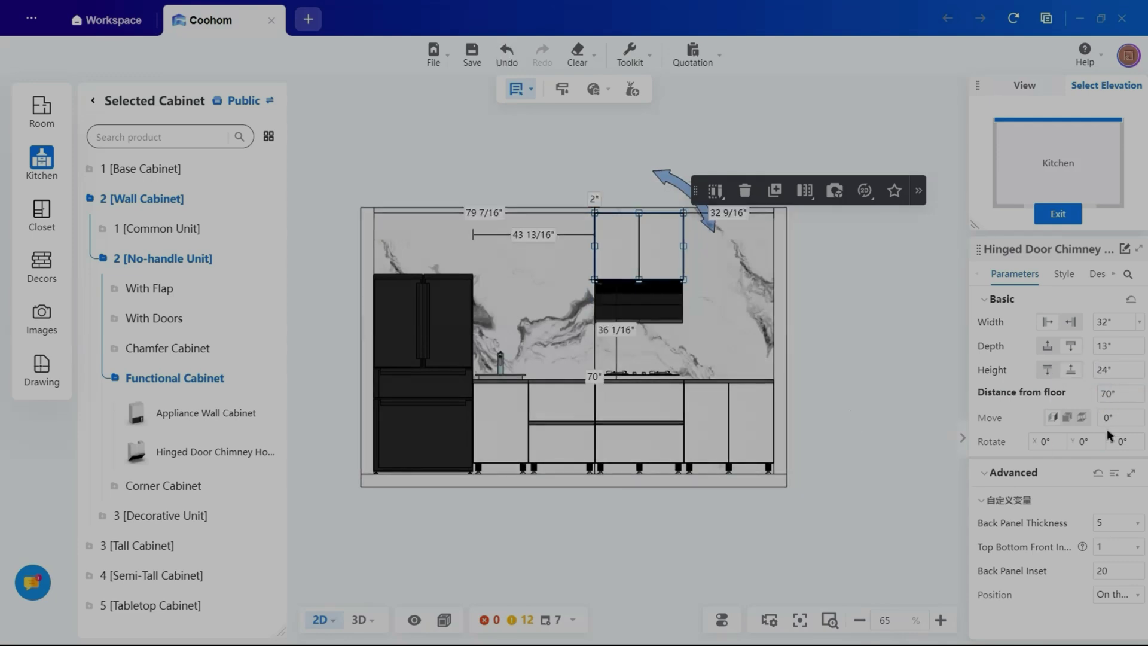
left_click_drag(1133, 400, 1096, 399)
type("72")
key("Return")
left_click(848, 323)
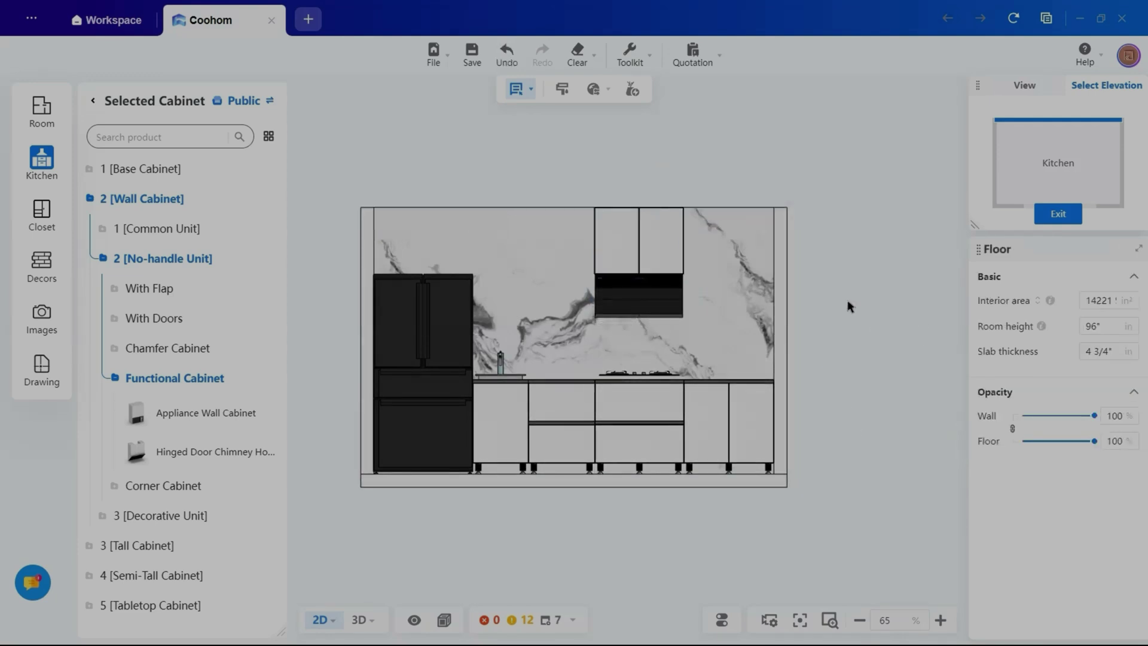
- Fit a double upturning door wall cabinet between the hood cabinet and the right wall, its underside level with the hood
left_click(683, 239)
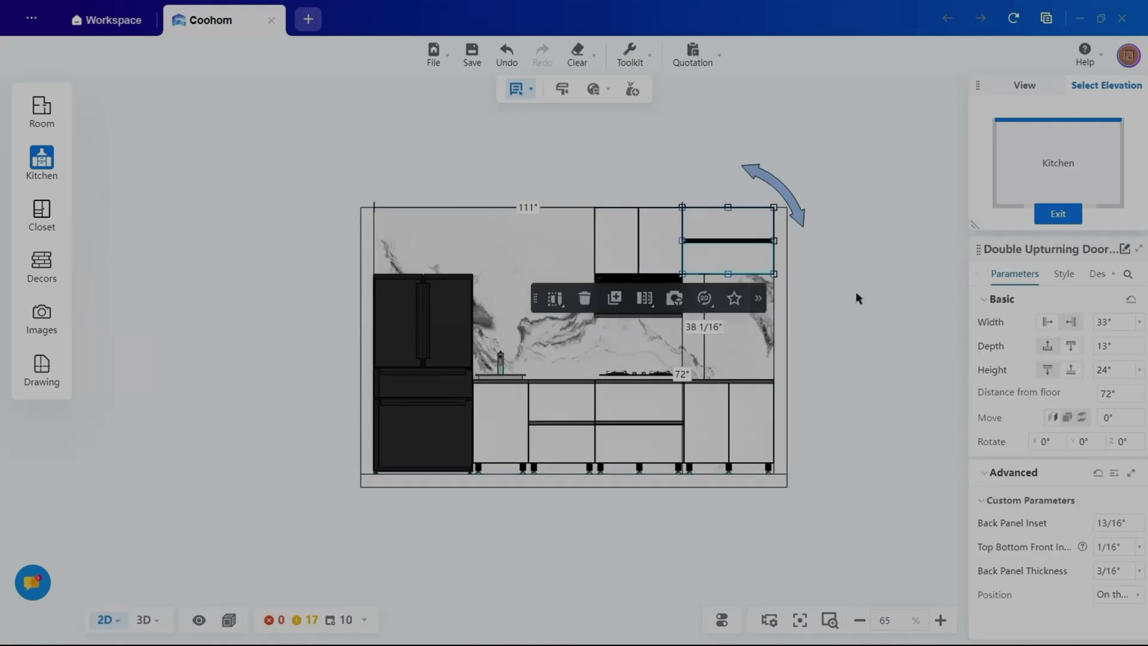
left_click(855, 292)
left_click(730, 249)
left_click_drag(1117, 392, 1097, 392)
key("Return")
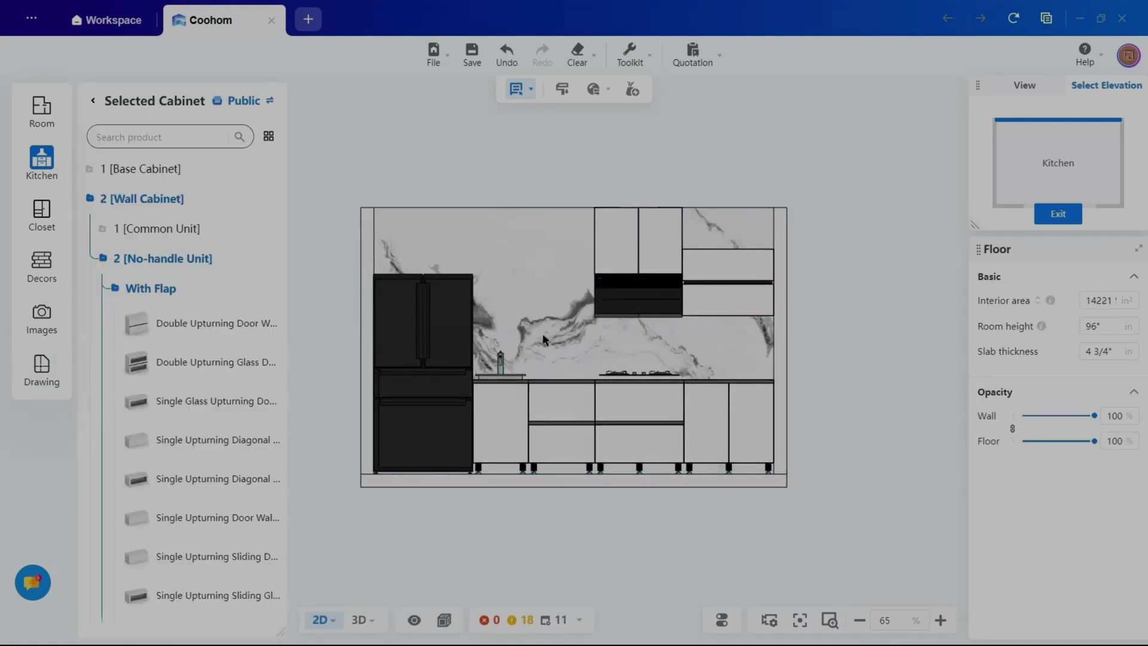
- Copy the double upturning wall cabinet to the space between refrigerator and hood, at 57 inches from the floor
left_click(714, 286)
key("c")
mouse_move(546, 223)
left_mouse_down()
mouse_move(548, 253)
mouse_move(554, 223)
left_mouse_up()
left_click(1100, 394)
type("57")
key("Return")
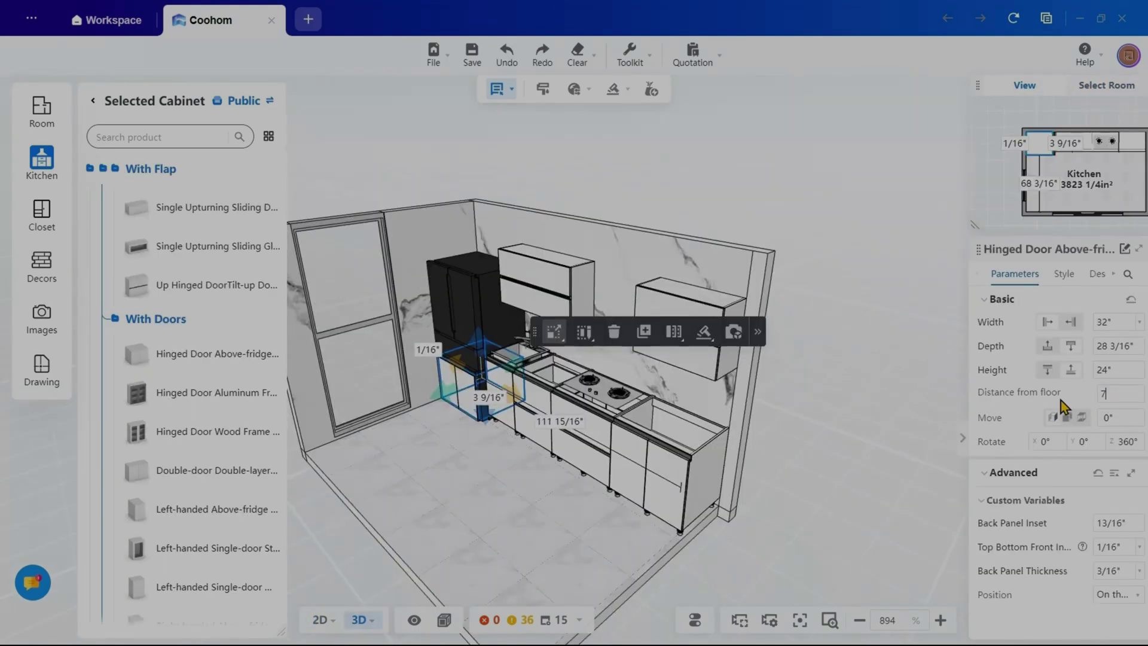
- Place a hinged double-door wall cabinet above the refrigerator, reaching up to the ceiling
type("2")
key("Return")
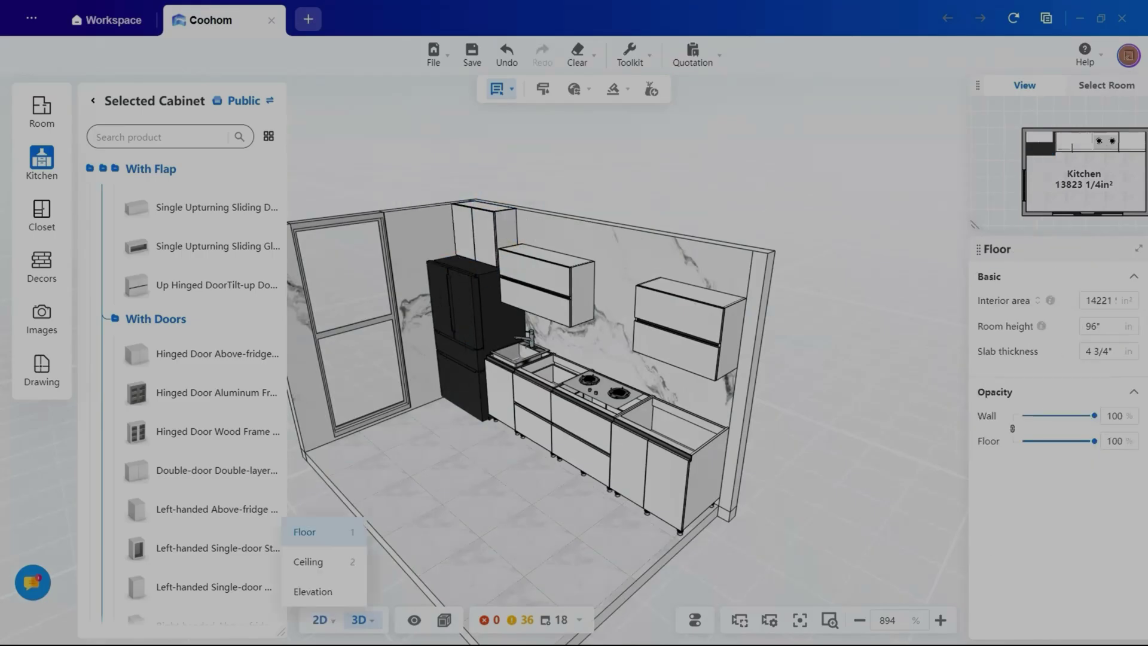
left_click(318, 591)
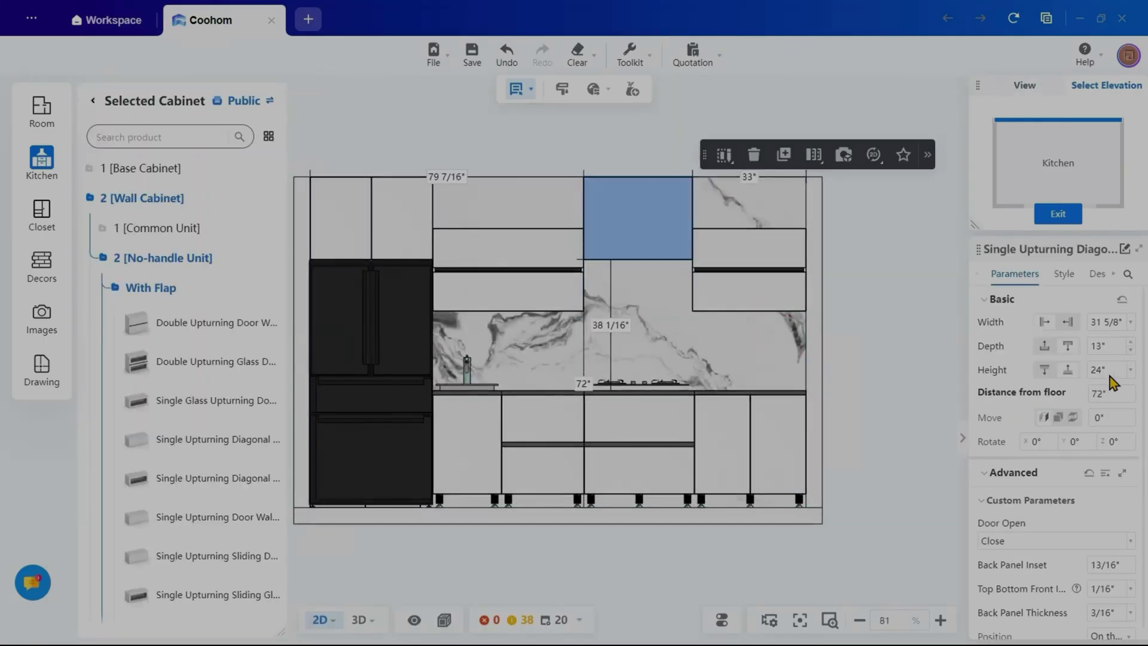
- Make the single upturning wall cabinet 15 inches high and fit such cabinets above the double upturning ones beside the hood
type("15")
key("Return")
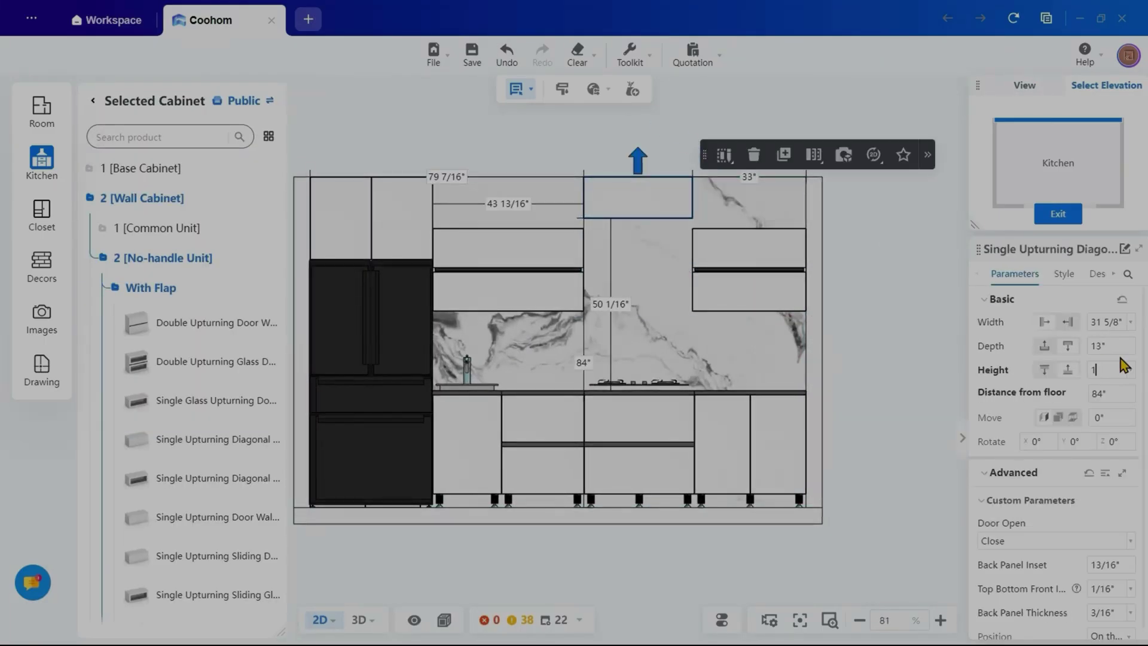
left_click_drag(621, 209, 432, 134)
left_click_drag(538, 205, 581, 207)
left_click(586, 215)
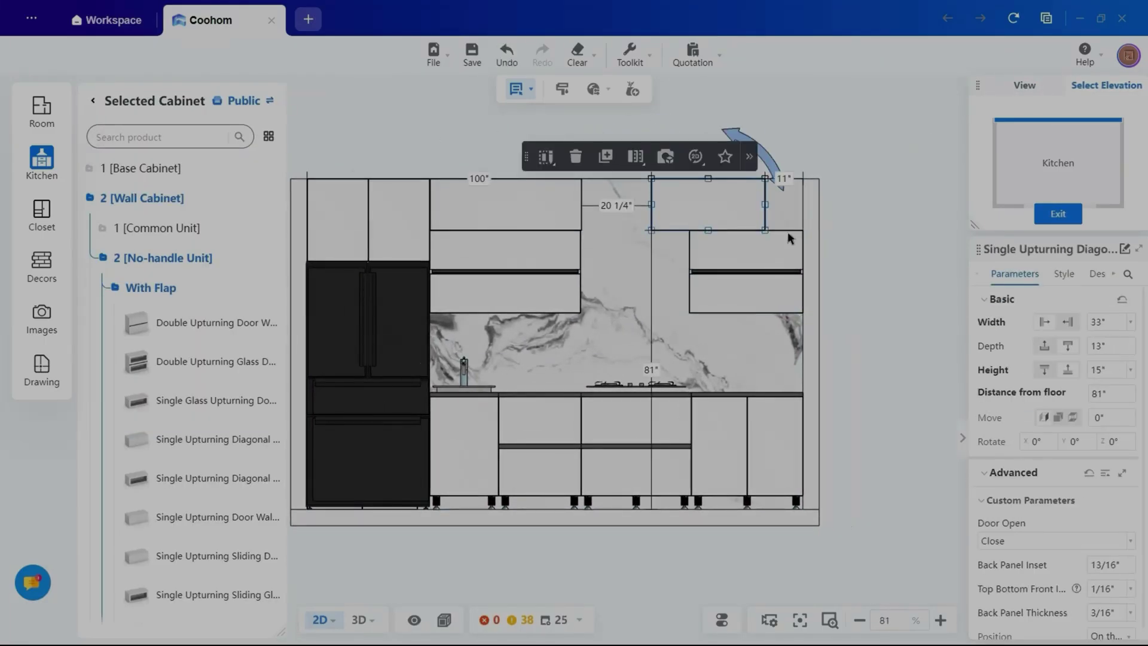
left_click_drag(708, 205, 746, 204)
- Set the width of the double upturning wall cabinet between refrigerator and hood to 43 inches
left_click(505, 272)
left_click(1113, 322)
type("43")
key("Return")
left_click(505, 204)
left_click(906, 261)
scroll(184, 423, "down", 3)
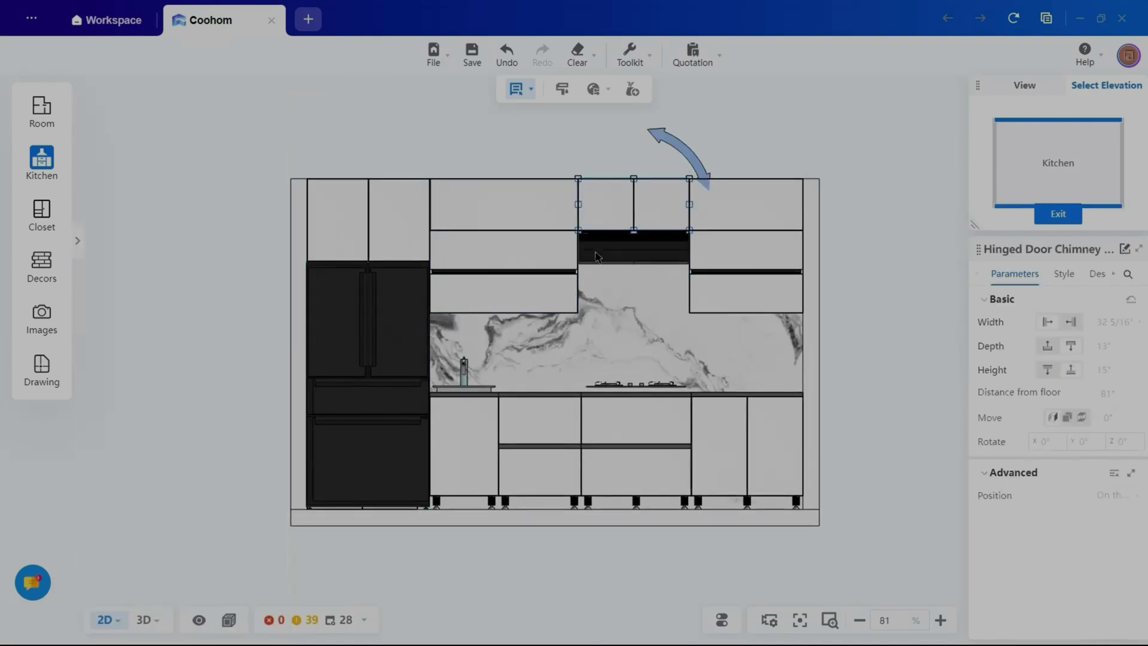
scroll(704, 172, "up", 3)
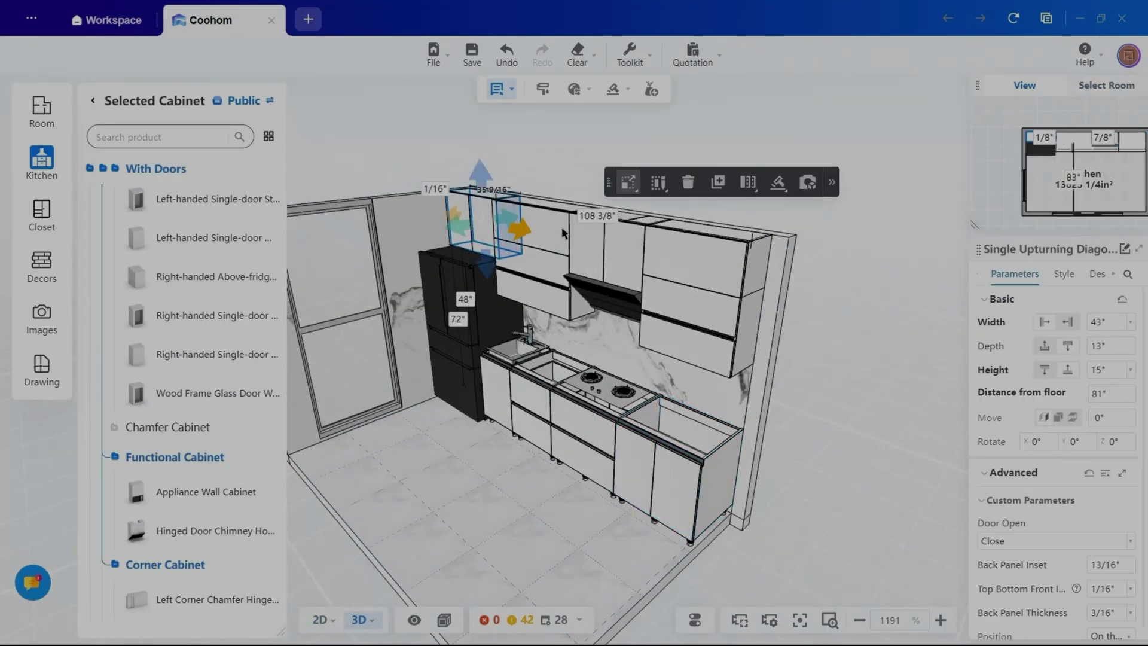
- Display the kitchen in 3D and select all four base cabinets along the wall
left_click(720, 263)
left_click(460, 197)
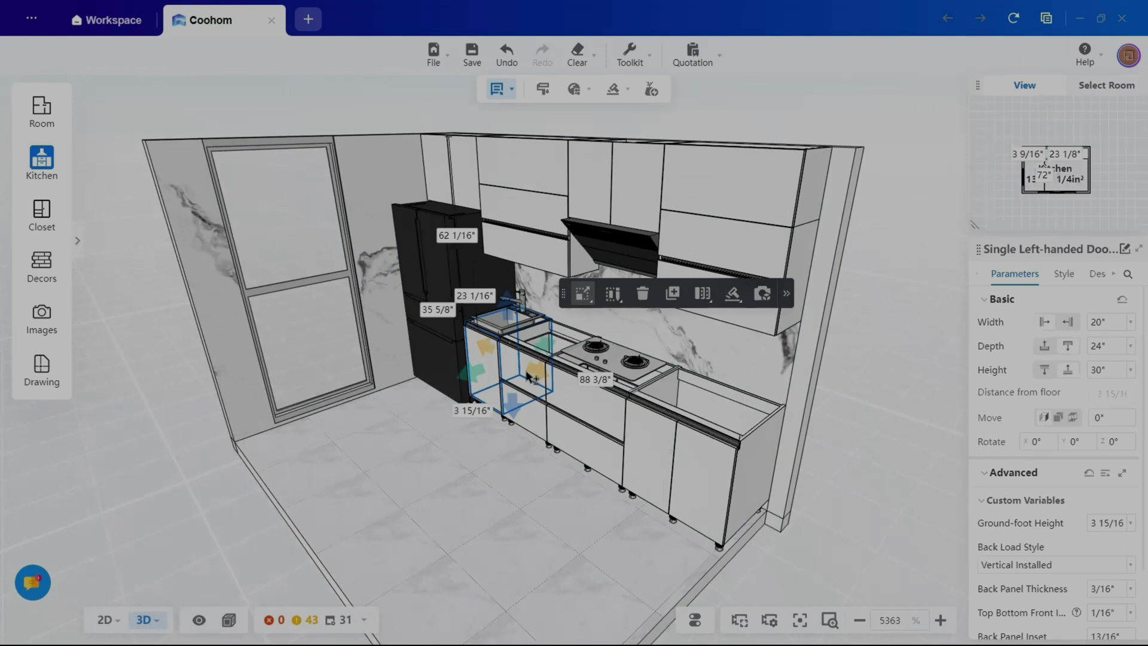
left_click(574, 403, "ctrl")
left_click(657, 431, "ctrl")
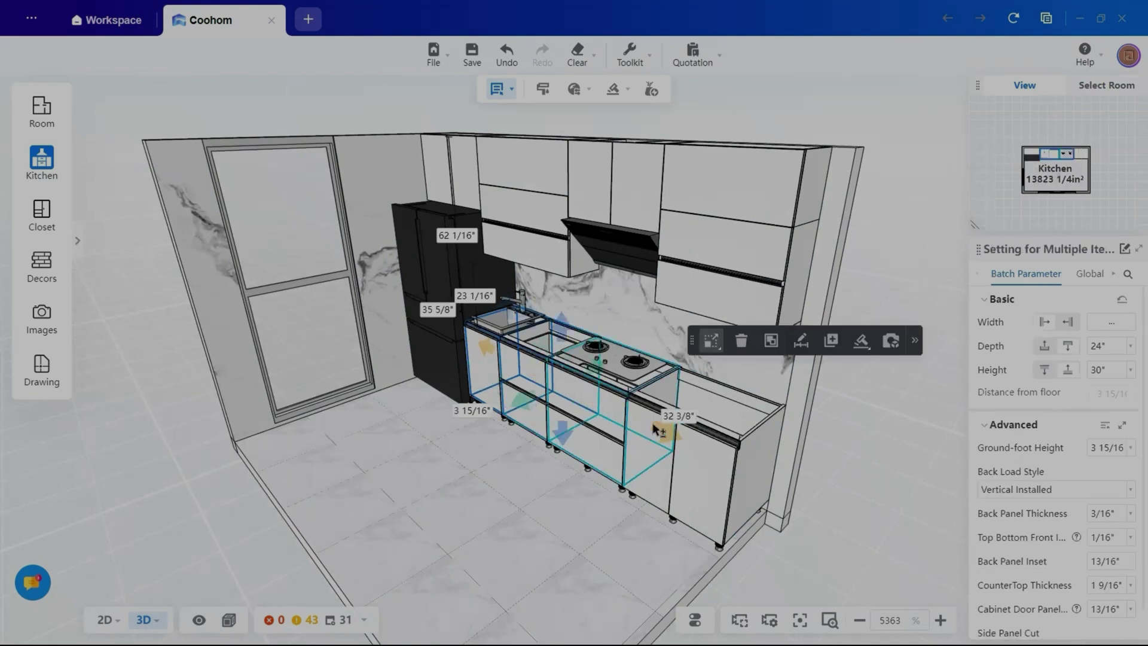
left_click(701, 454, "ctrl")
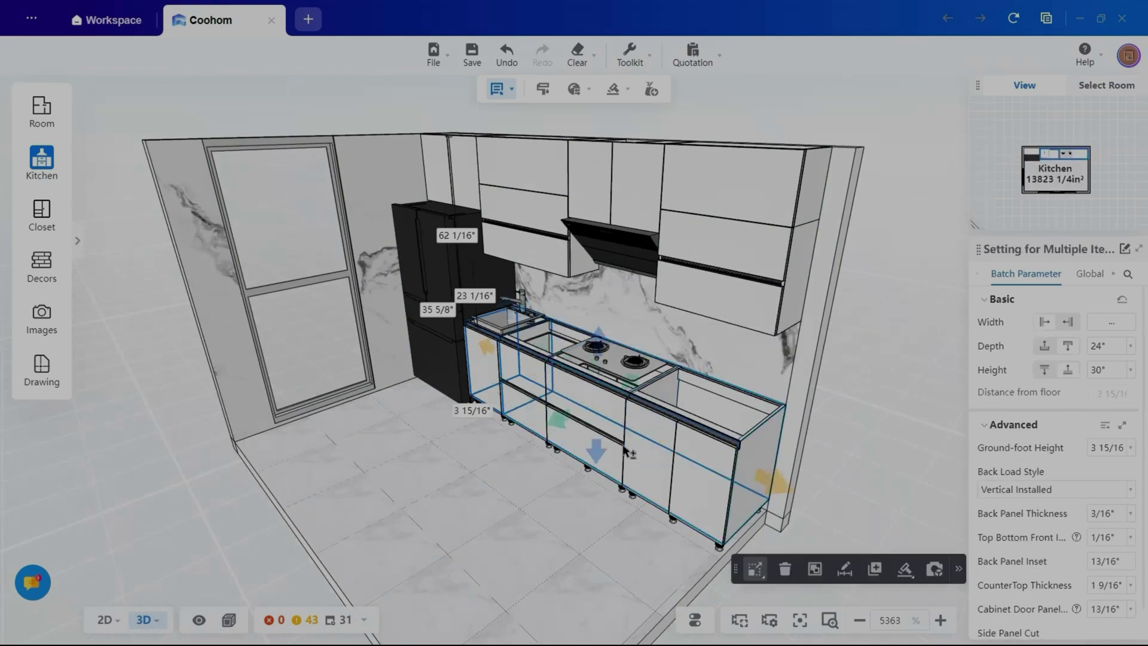
- Generate a dark countertop over the base cabinets with Counter Top wFront Edge 11, back splash, waterfall edge, 2-inch thickness and 2-inch front edge height
left_click(613, 90)
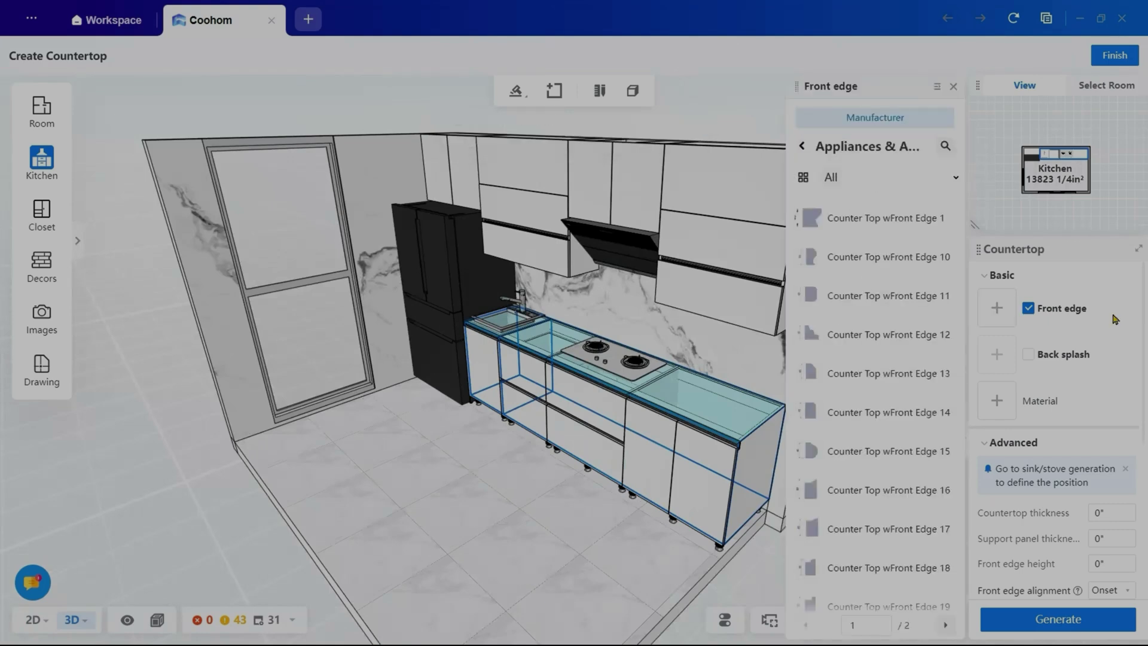
left_click(875, 298)
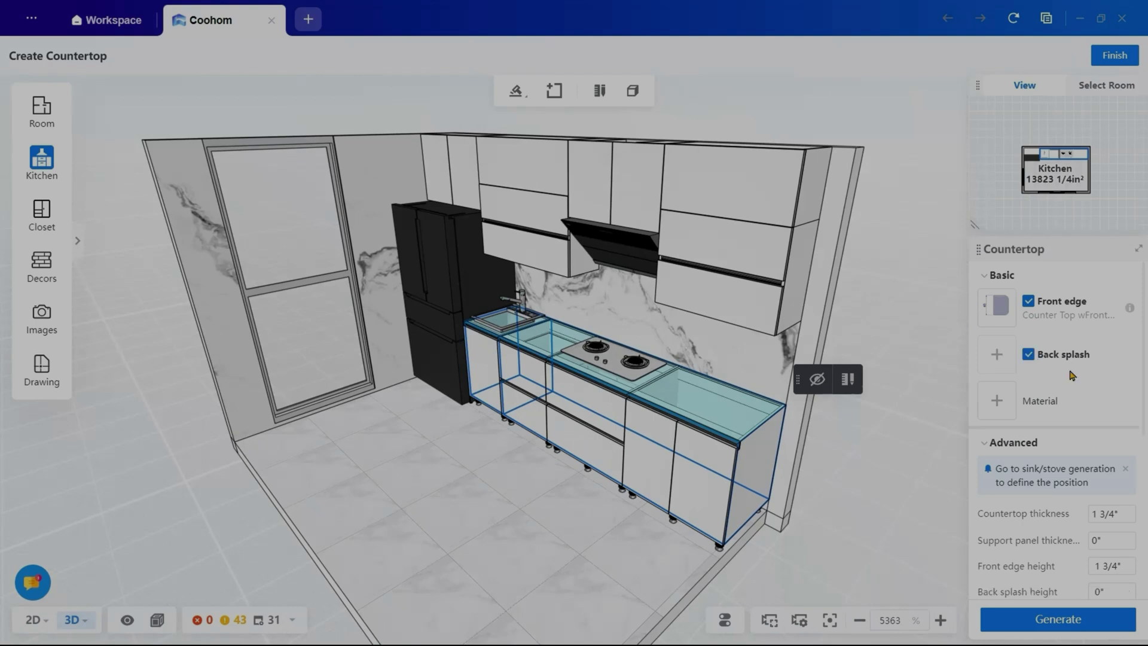
left_click(997, 405)
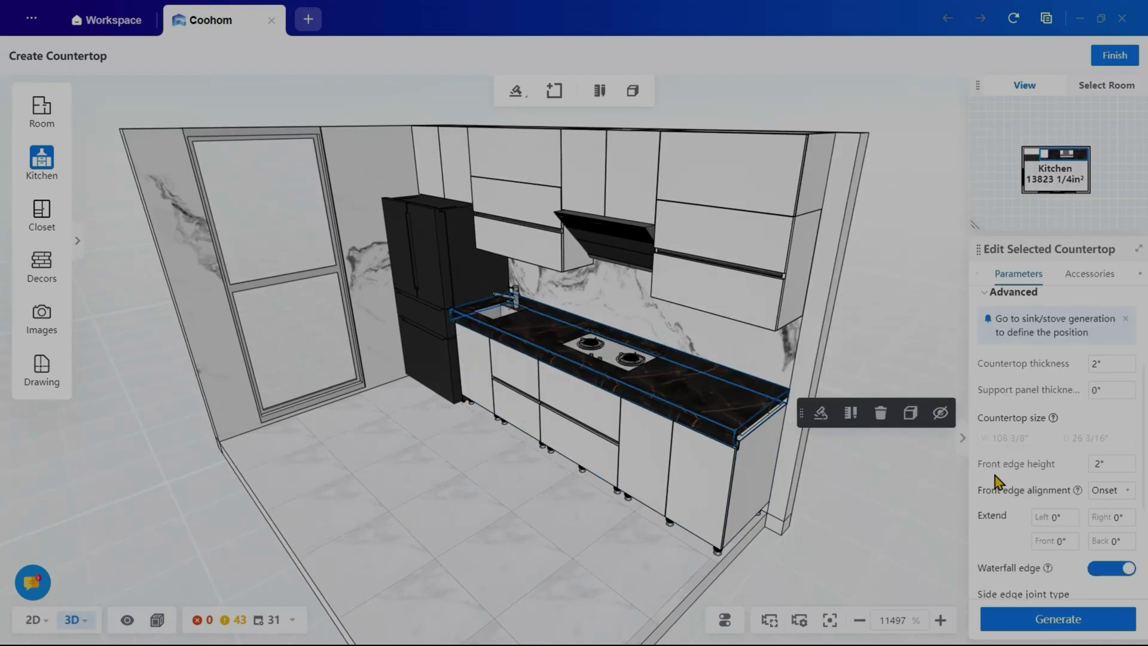
left_click(1026, 622)
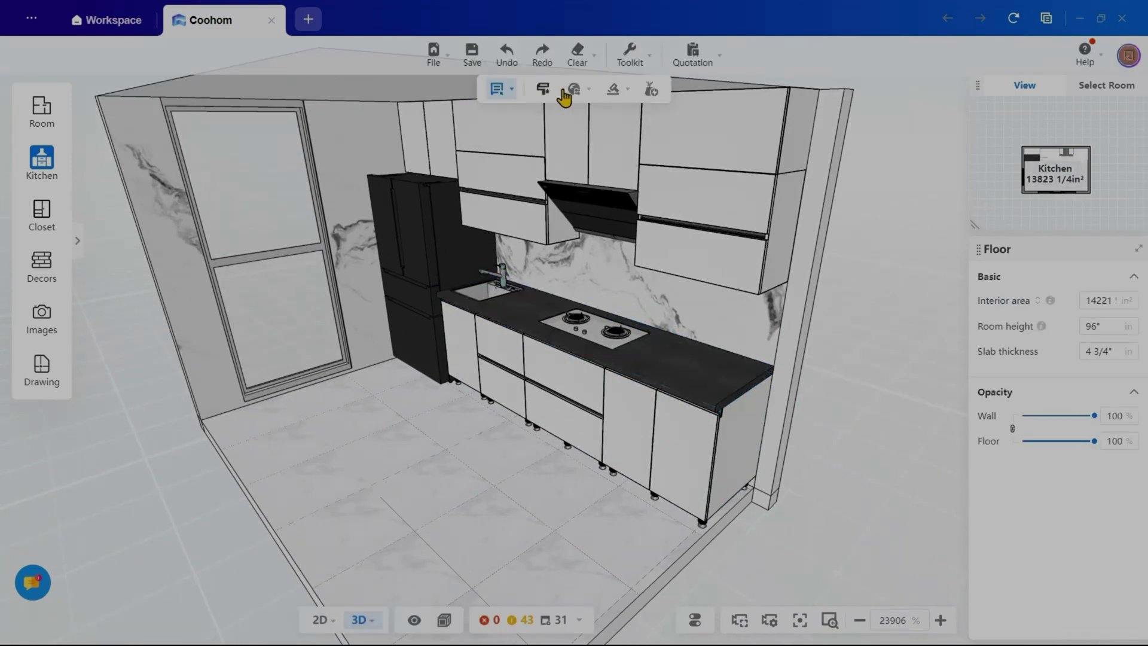
- Generate a toekick molding under all the base cabinets, using the Toe Base 10-G style
mouse_move(612, 95)
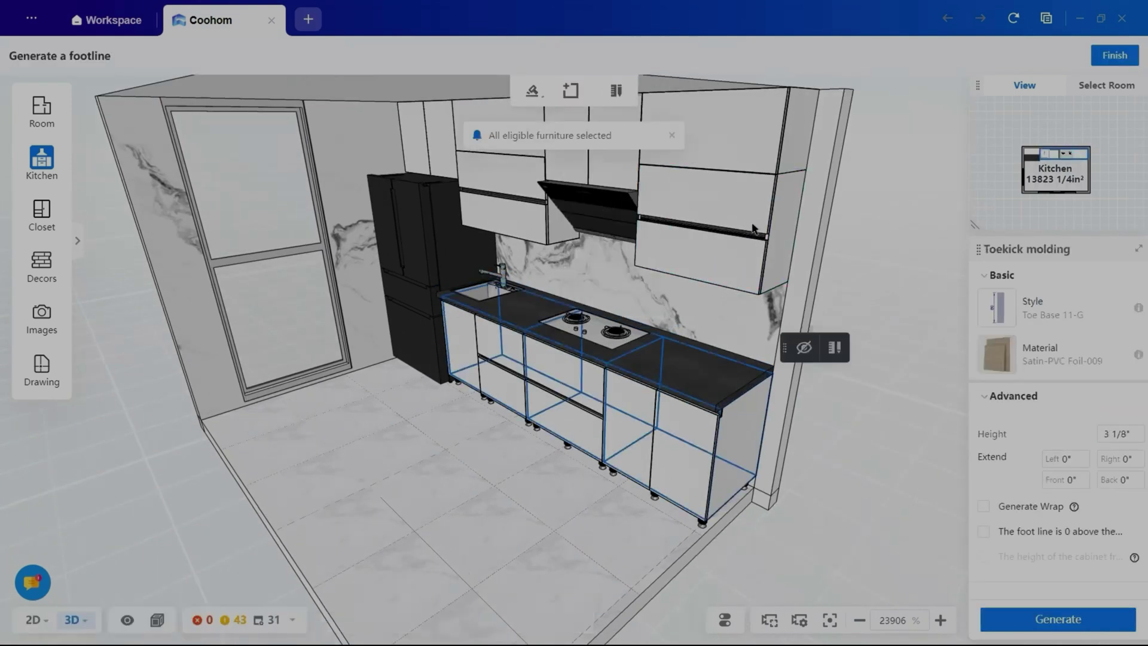
left_click(1003, 308)
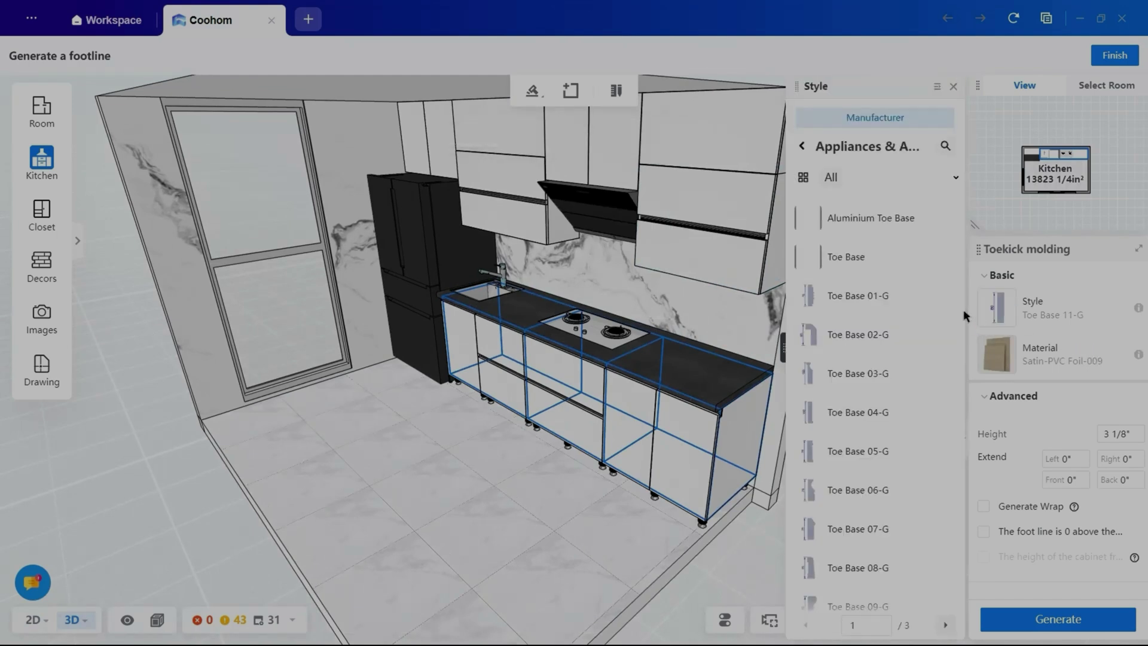
scroll(855, 412, "down", 6)
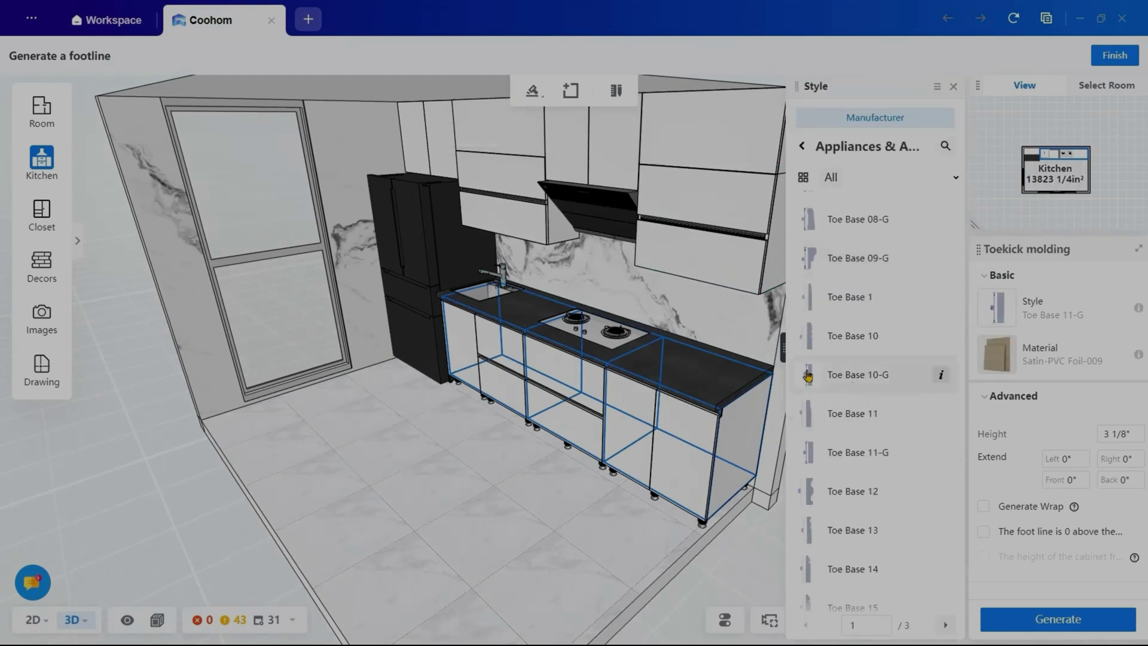
left_click(950, 378)
left_click(1057, 619)
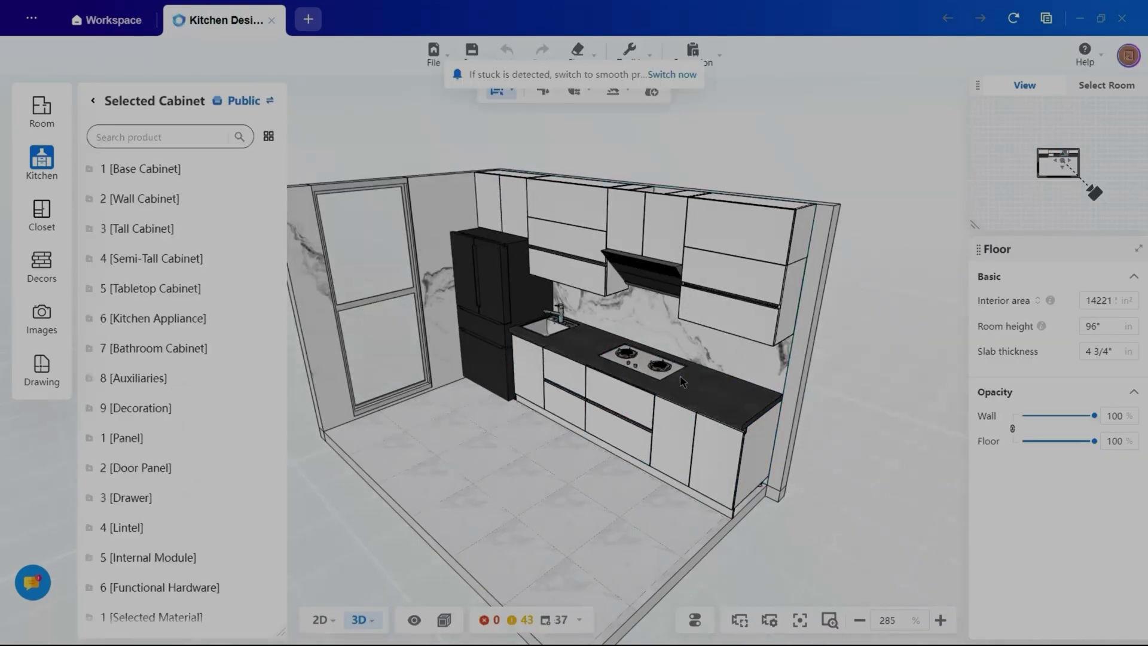
- Search the door materials for wood and apply American Woodmark's WESTERLY finish to the doors of the hinged base cabinet at the countertop's open end
left_click(694, 461)
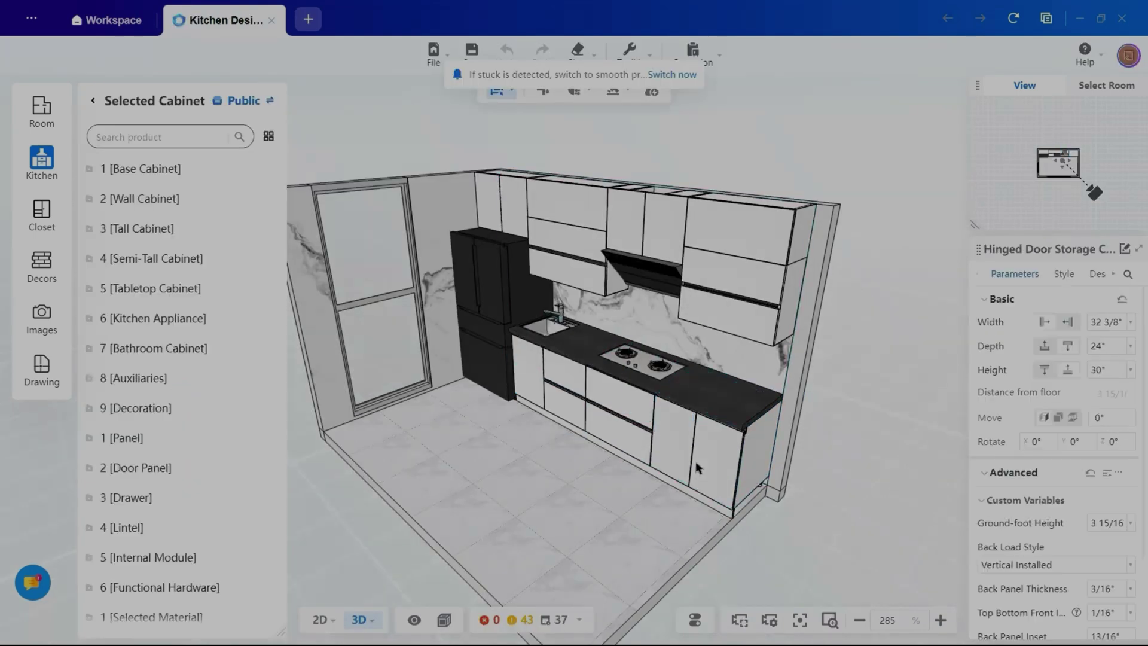
left_click(1064, 274)
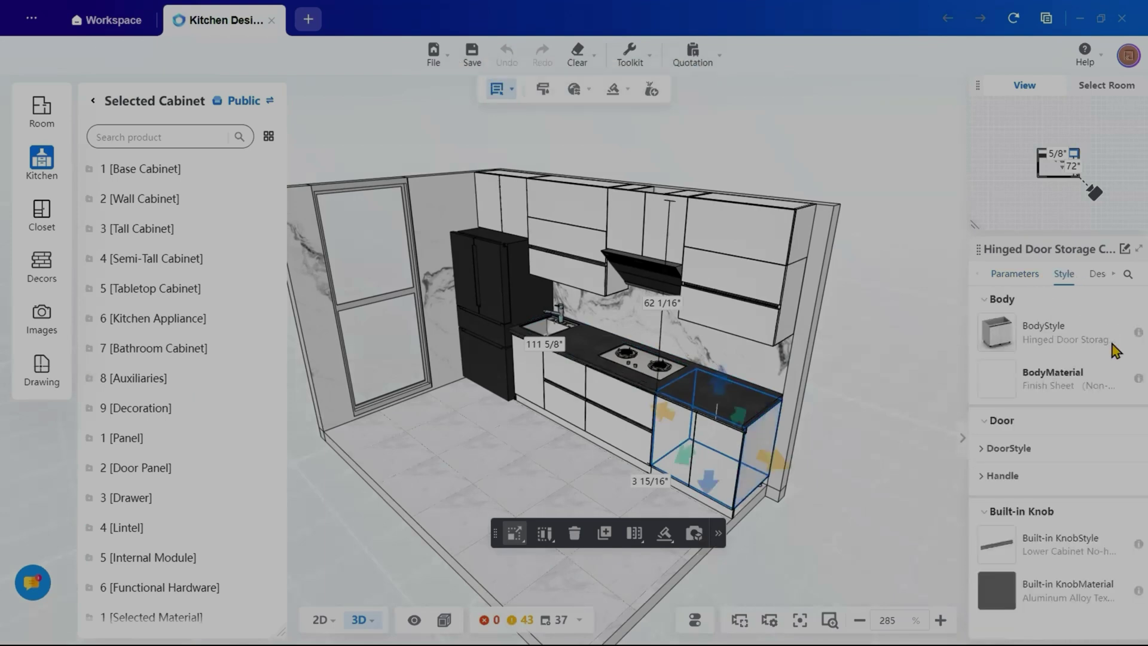
left_click(993, 449)
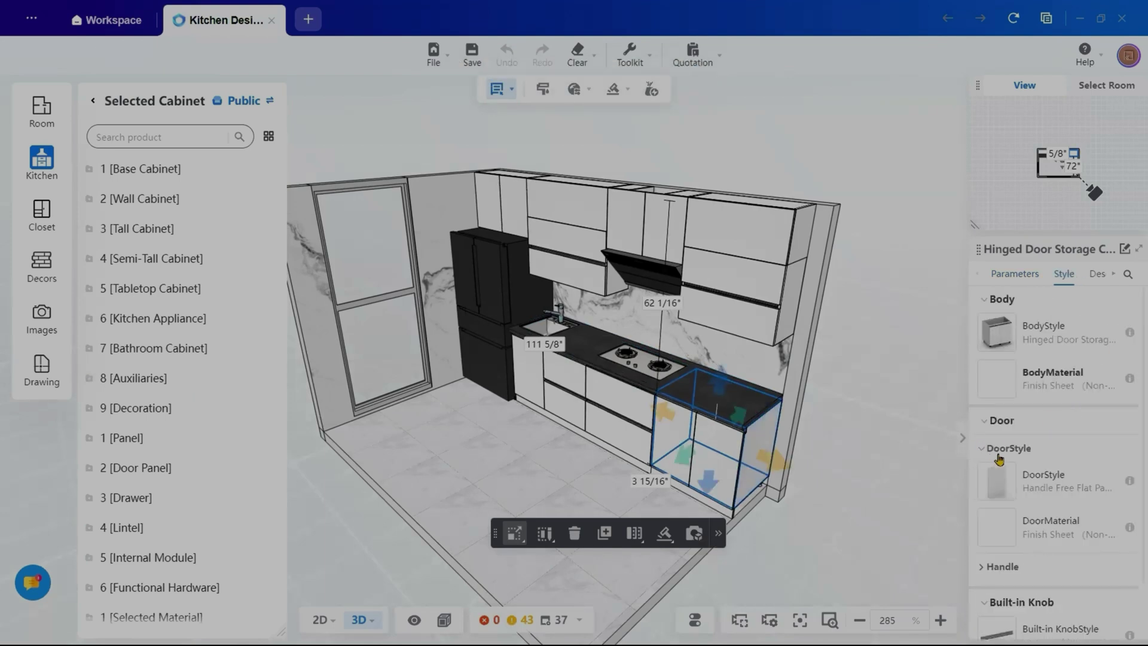
left_click(1074, 520)
left_click(801, 145)
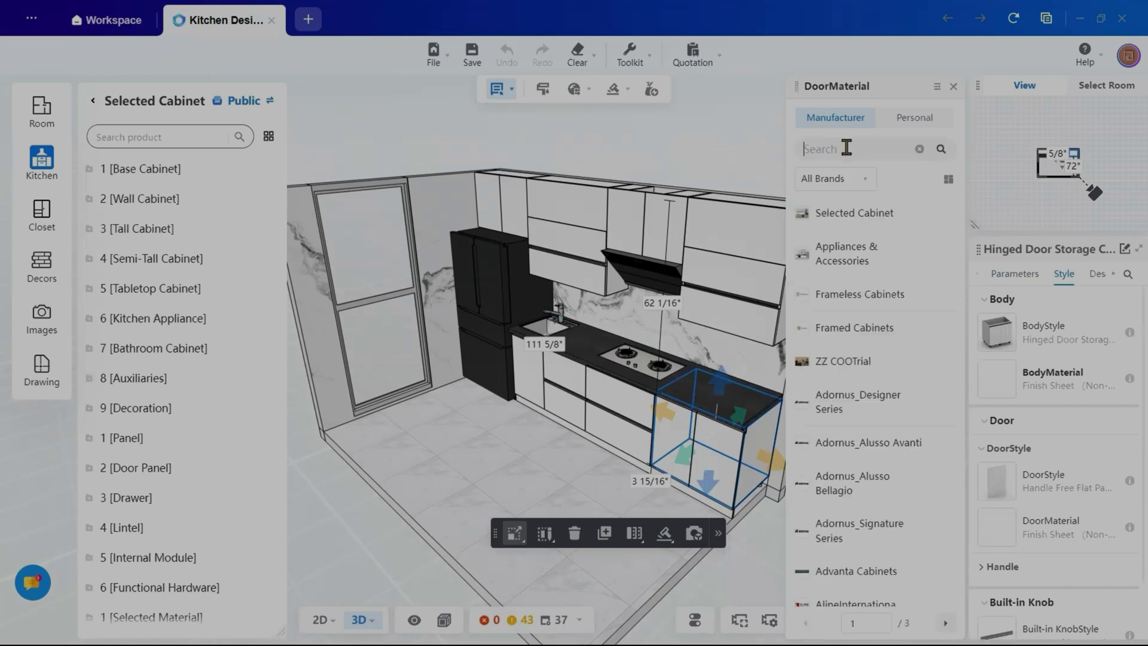
key("Return")
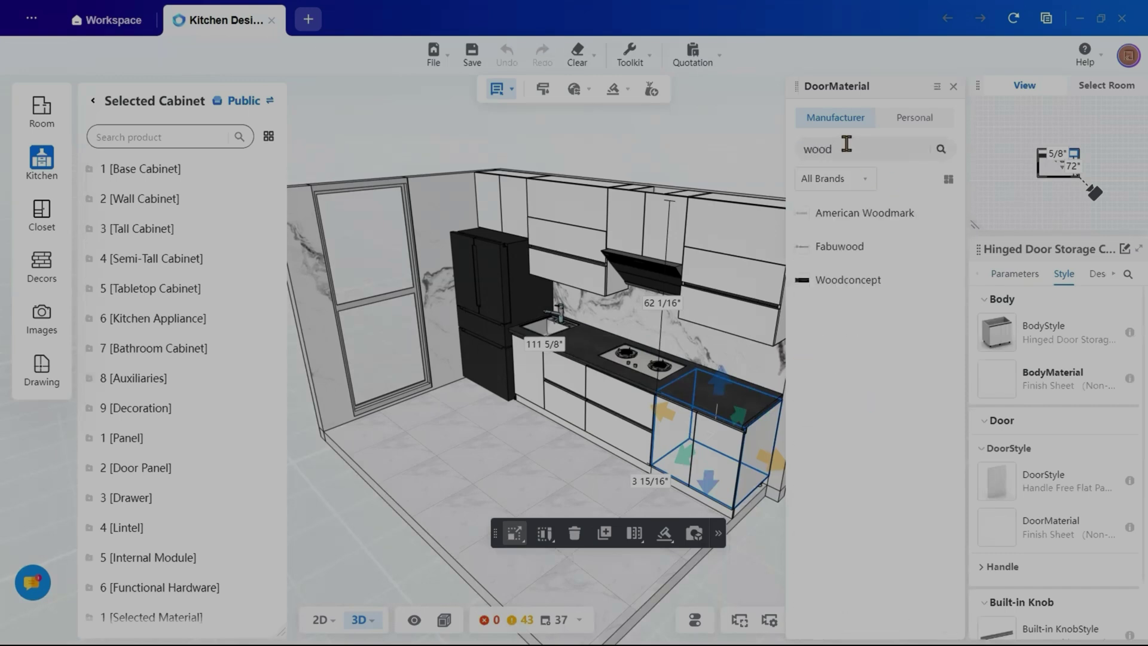
left_click(844, 214)
scroll(915, 293, "down", 1)
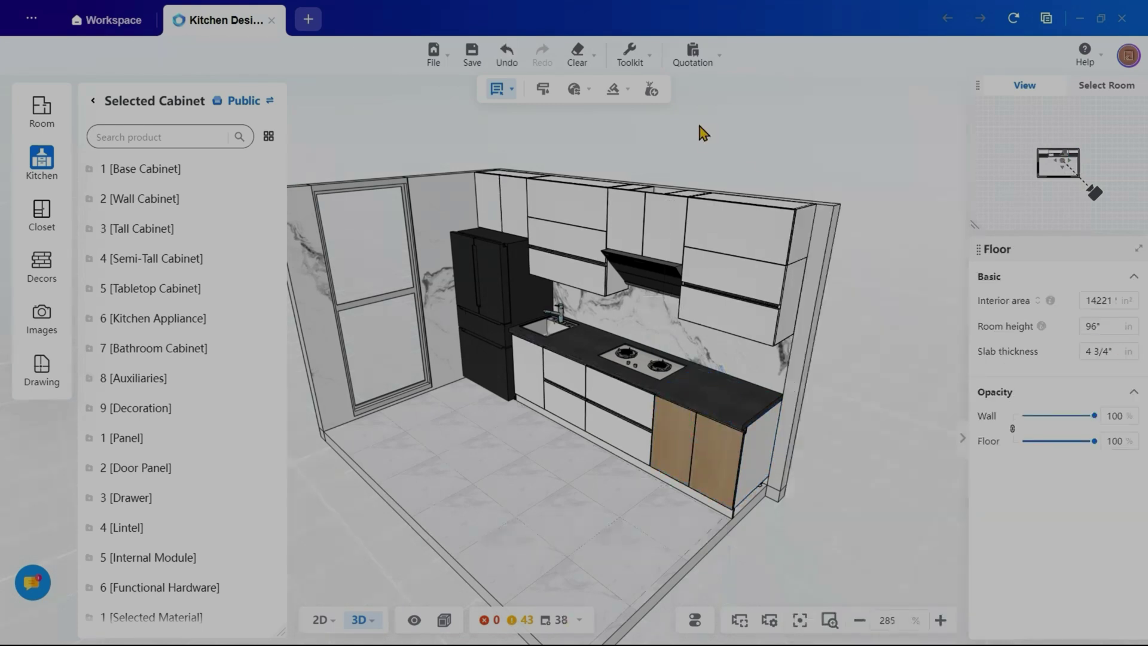
- Copy the wood finish with the Material brush onto the remaining base cabinet doors and drawer fronts
left_click(635, 54)
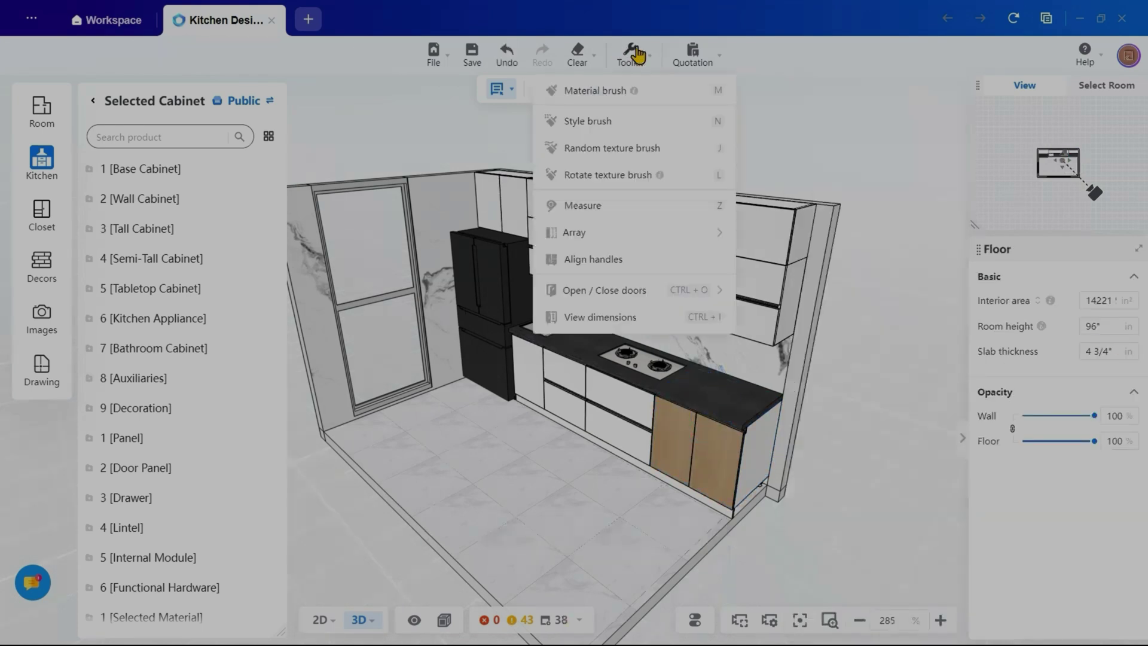
left_click(724, 144)
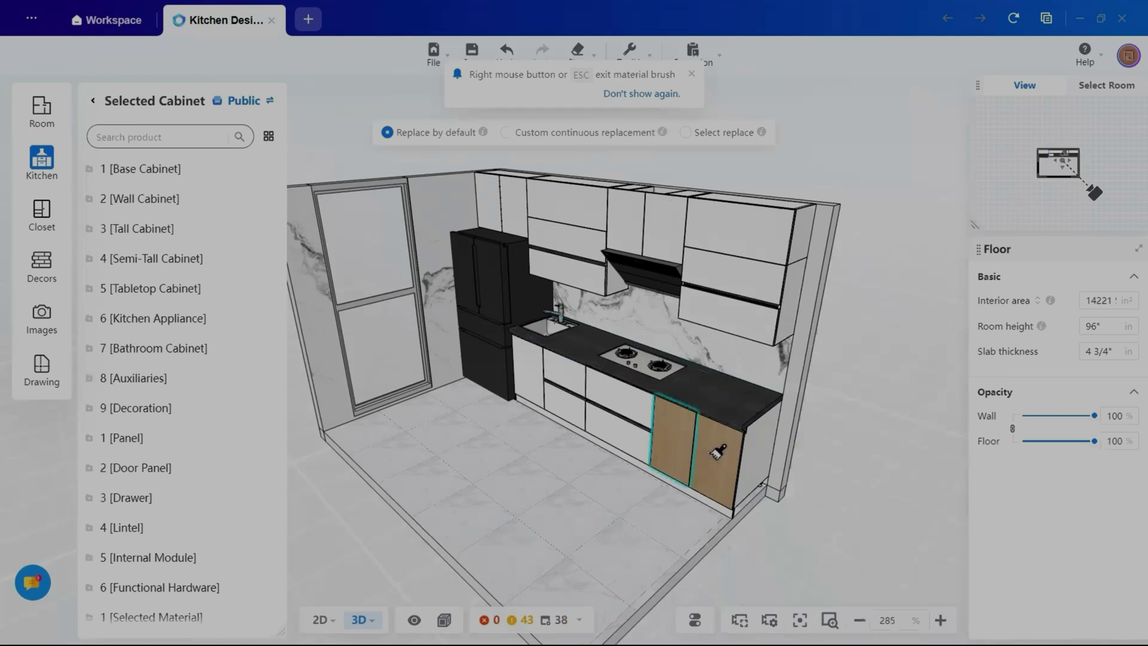
left_click(622, 426)
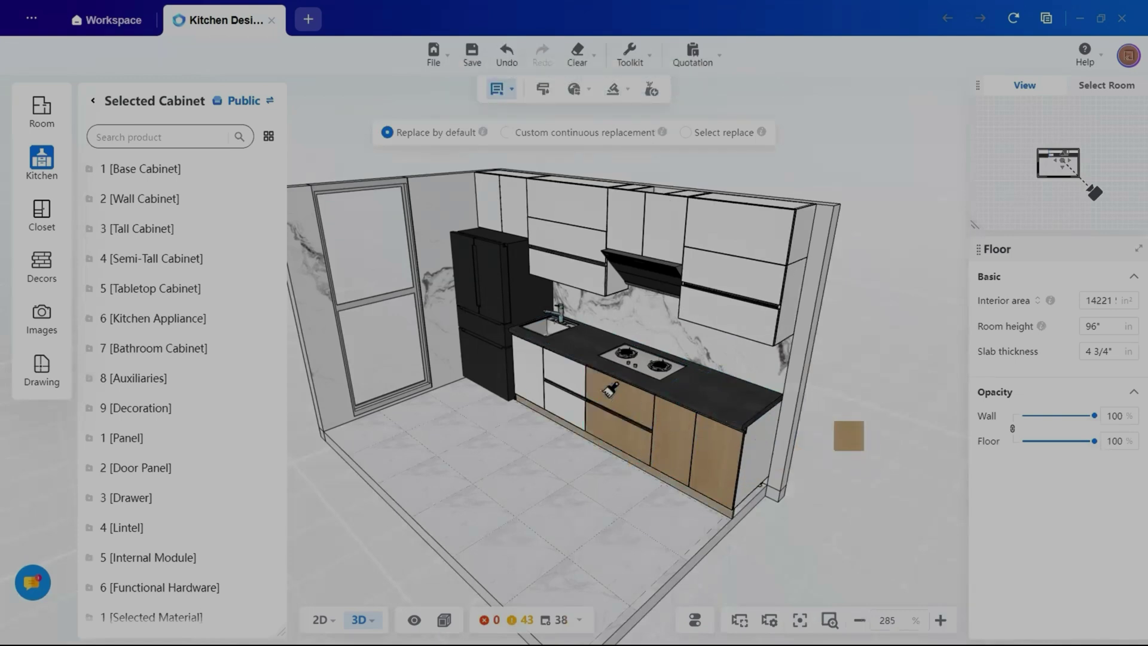
left_click(560, 404)
left_click(529, 355)
- Brush the same wood finish onto the wall cabinet fronts beside and above the hood and above the refrigerator
left_click(739, 225)
left_click(721, 266)
left_click(713, 303)
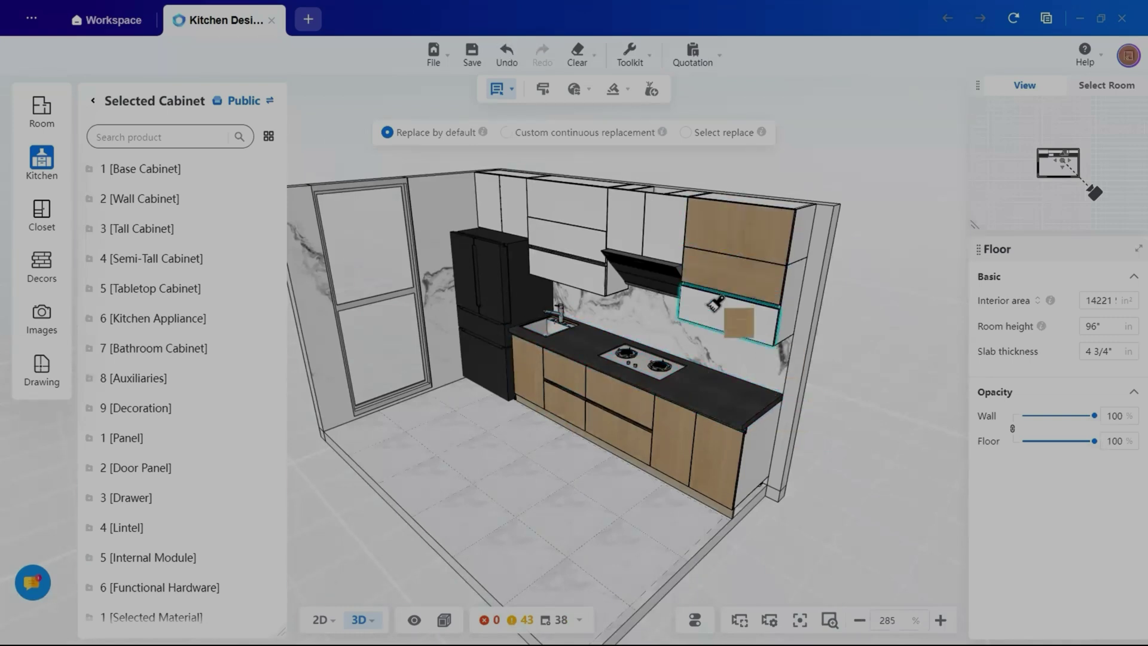
left_click(665, 208)
left_click(632, 206)
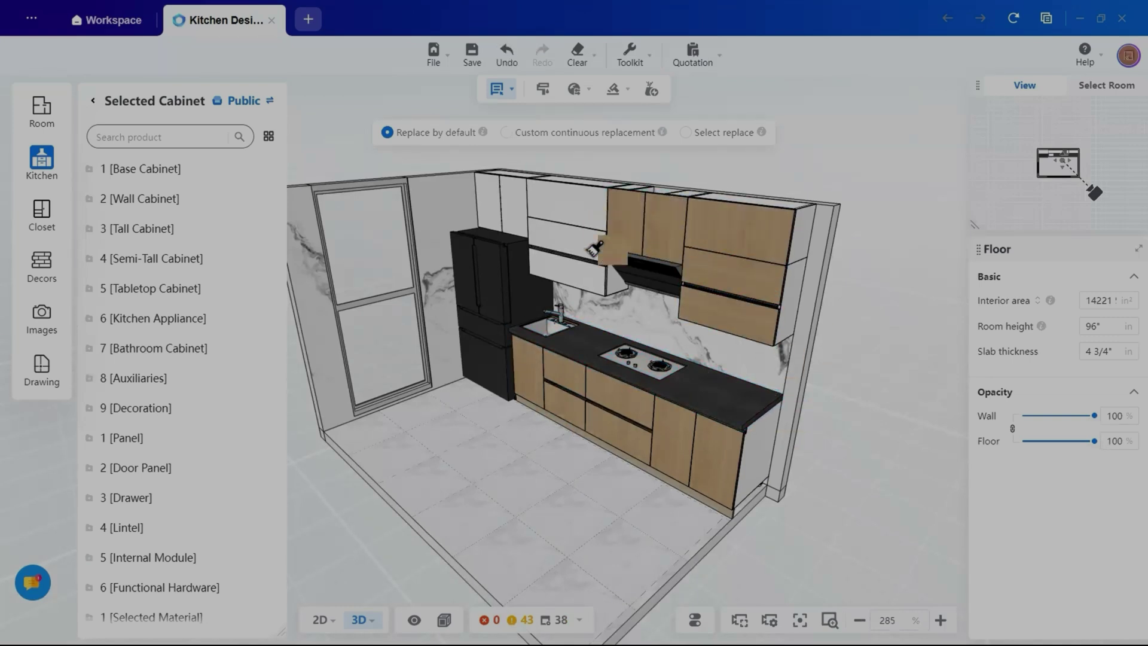
left_click(580, 274)
left_click(512, 198)
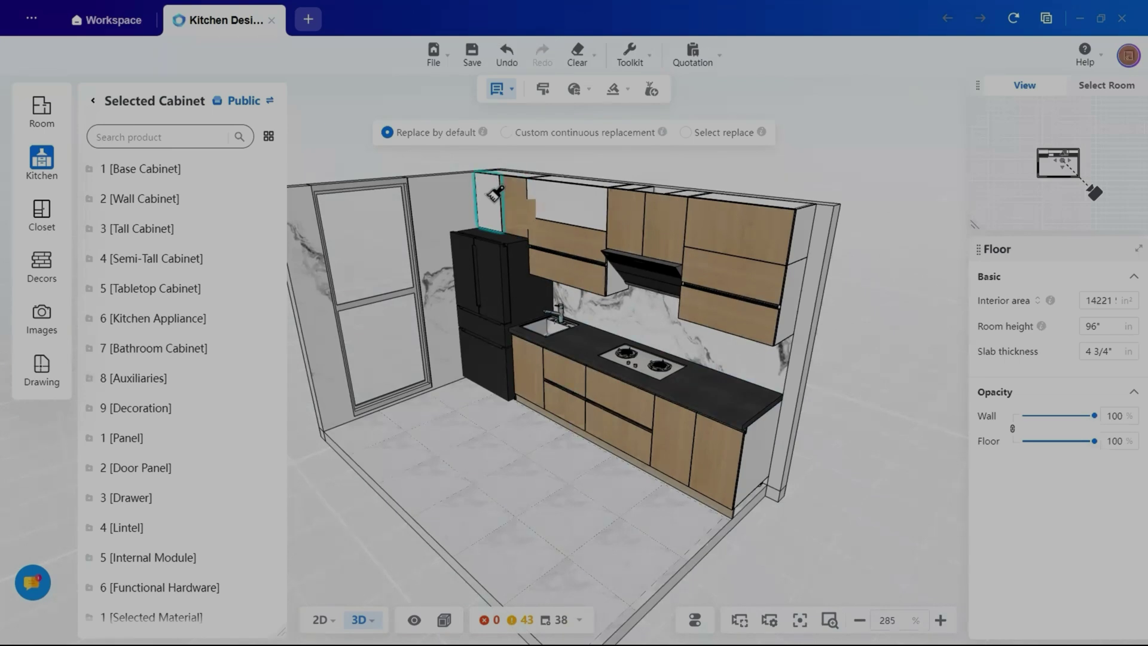
left_click(494, 193)
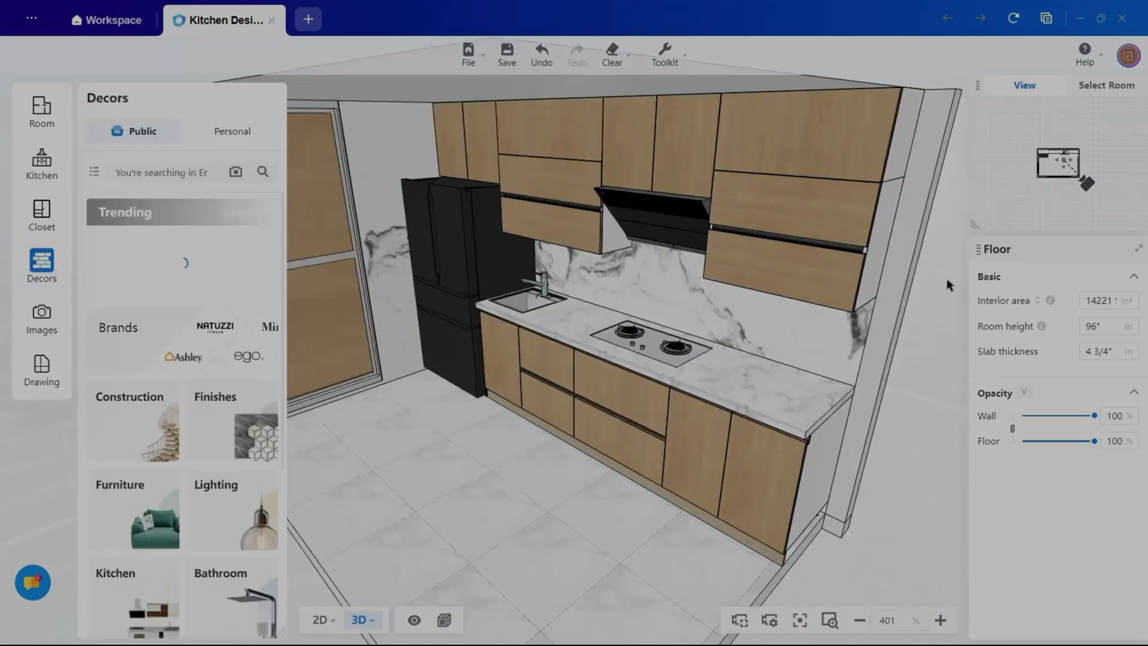
- Browse the kitchen decors for cookware and position the high pot on the cooktop burner farther from the sink
scroll(168, 395, "down", 3)
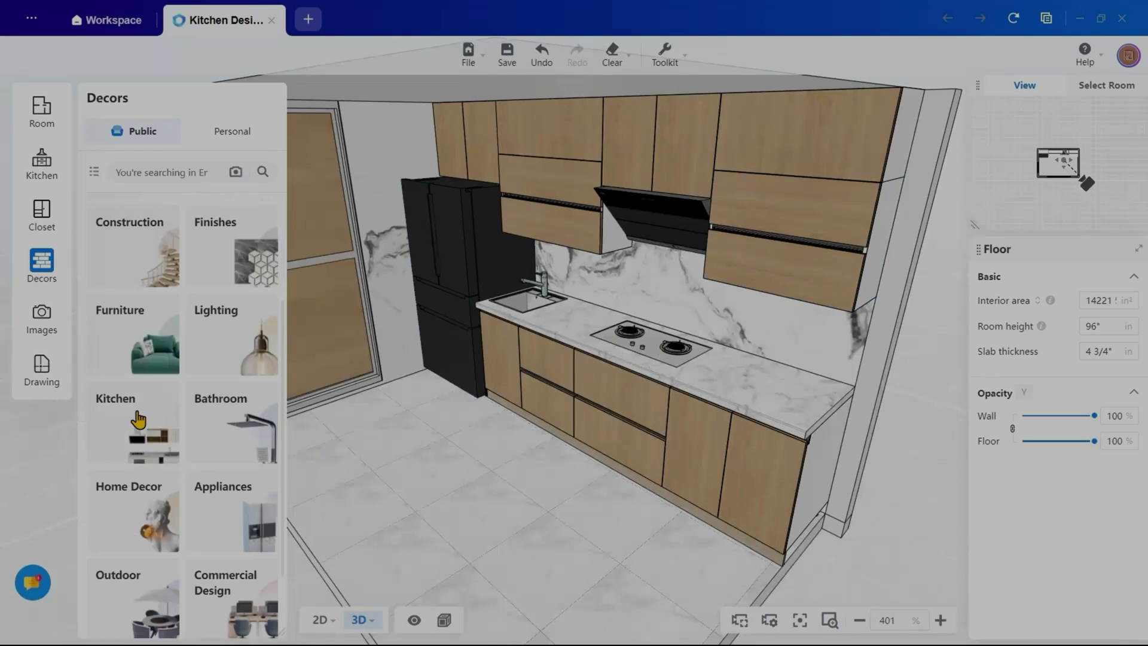
scroll(138, 420, "down", 2)
left_click(132, 359)
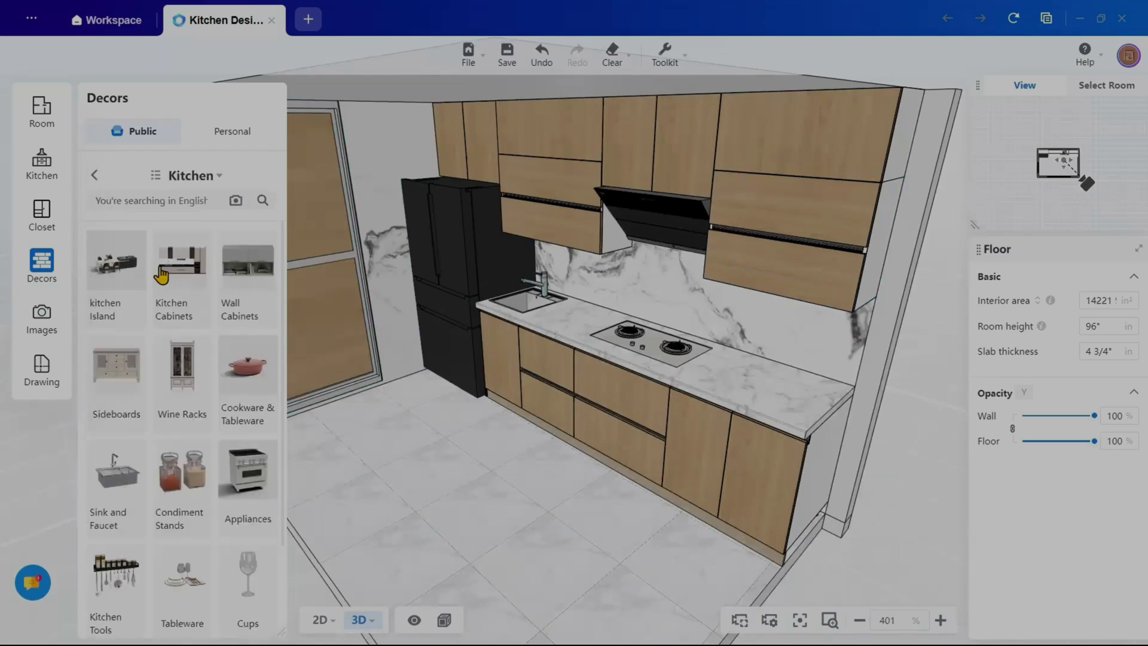
left_click(244, 391)
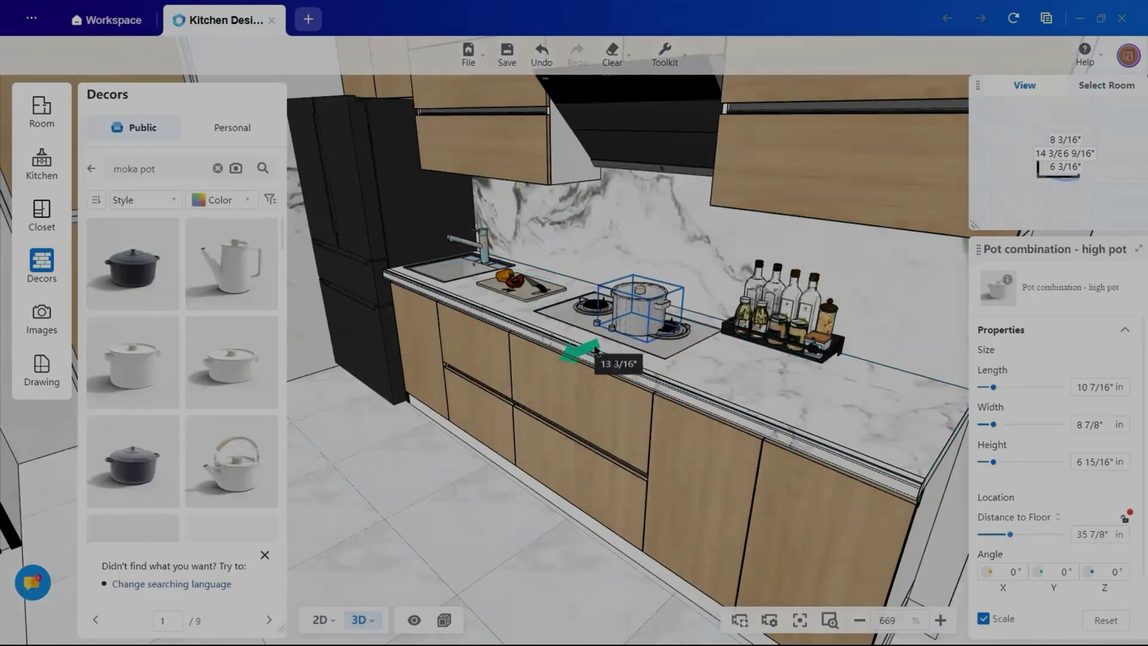
left_click(719, 347)
left_click_drag(720, 349, 742, 359)
left_click_drag(673, 235, 674, 212)
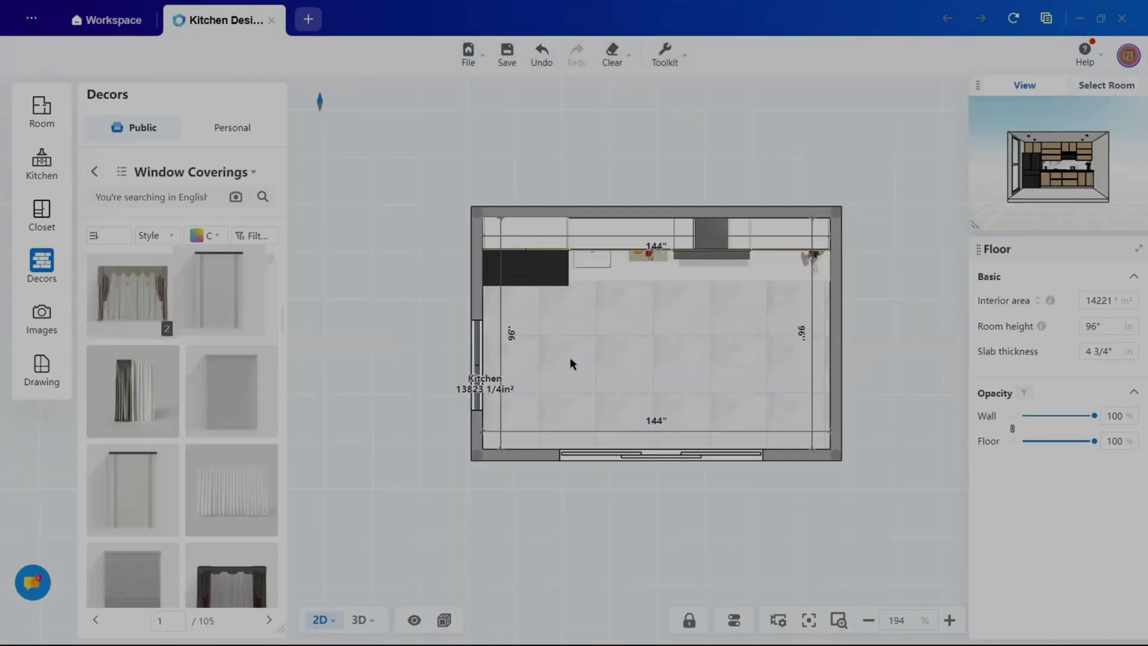
- Place a venetian blind against the window wall and shorten its length on the refrigerator side
left_click(512, 361)
scroll(482, 350, "up", 5)
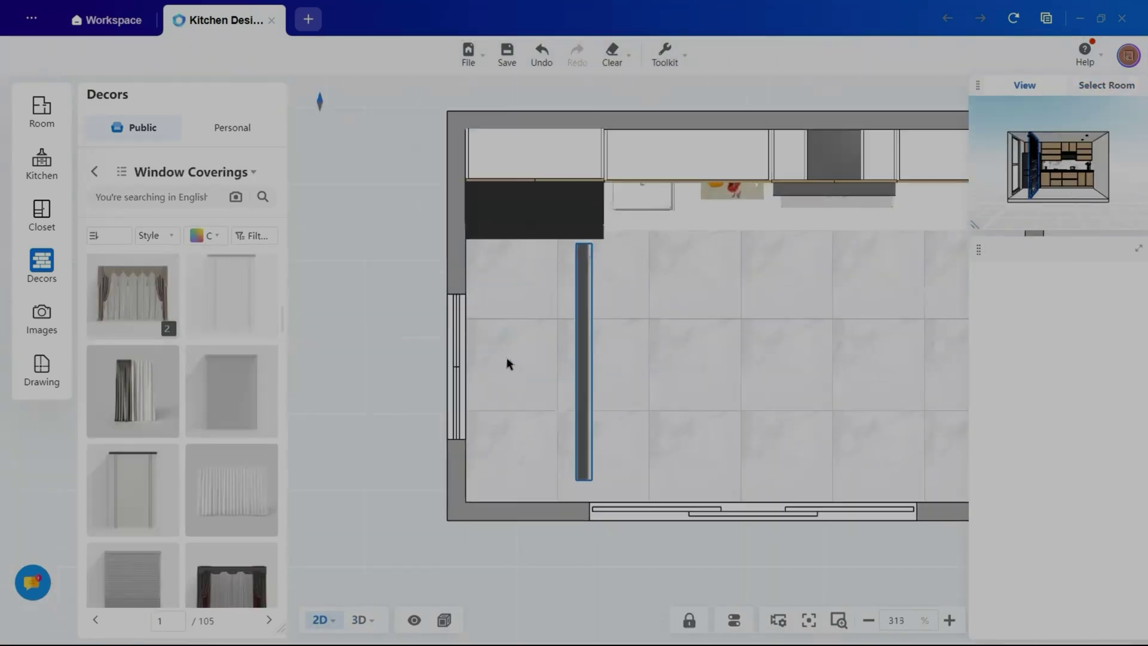
left_click(462, 357)
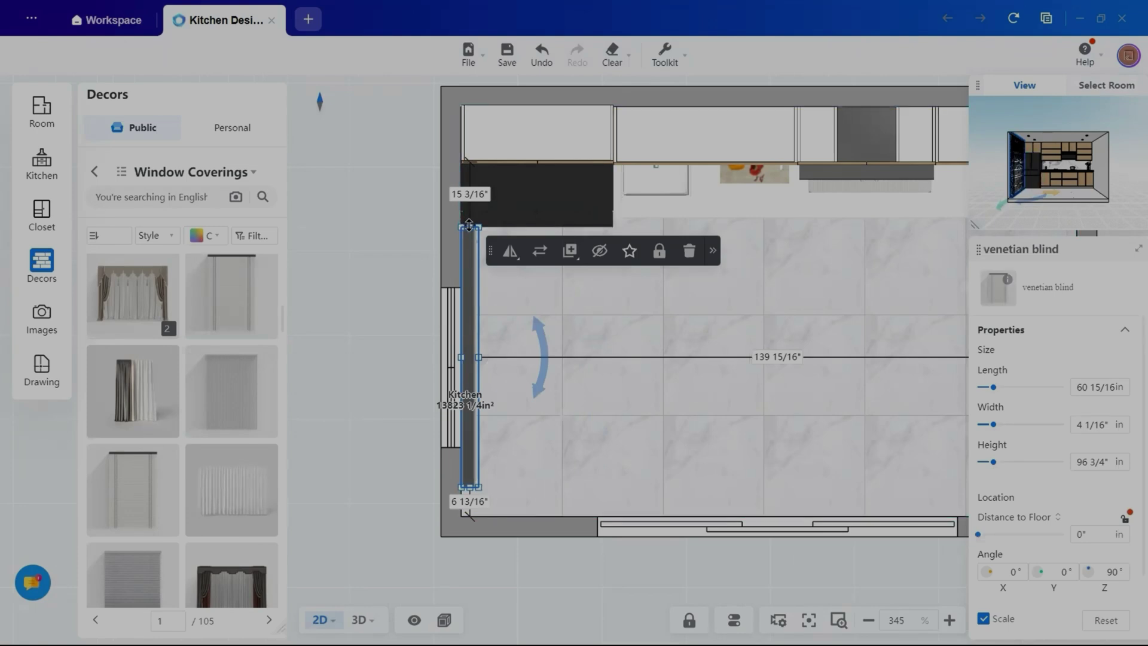
left_click_drag(469, 227, 469, 274)
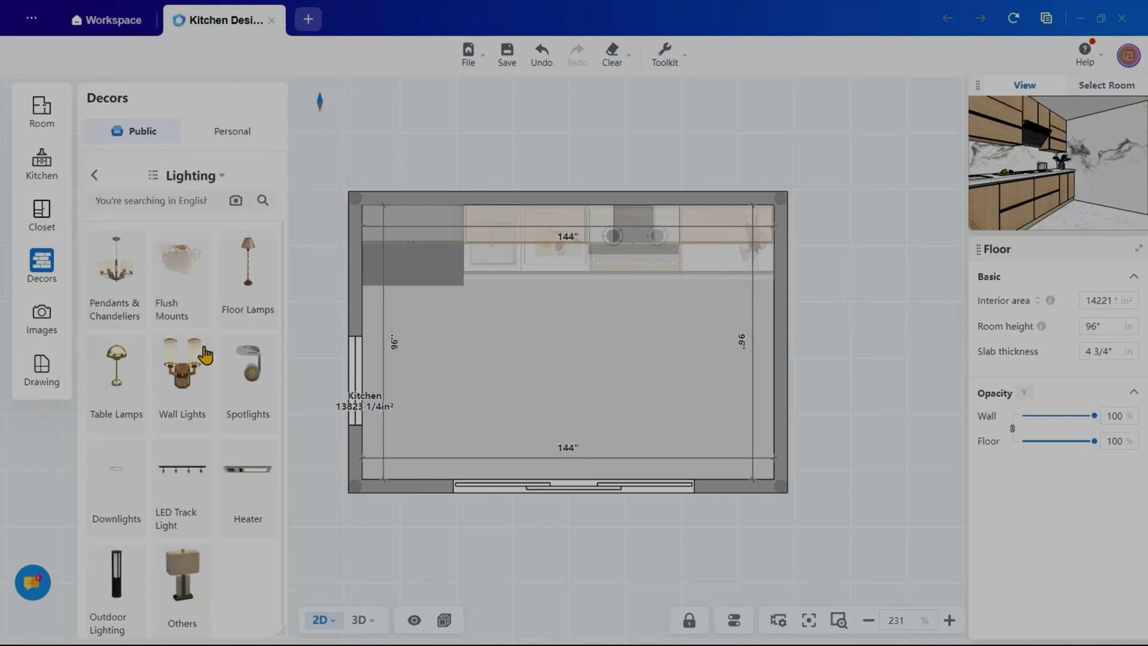
- Place a White LED light downlight about 28 inches from the window wall and about 42 inches from the cabinet wall
left_click(115, 480)
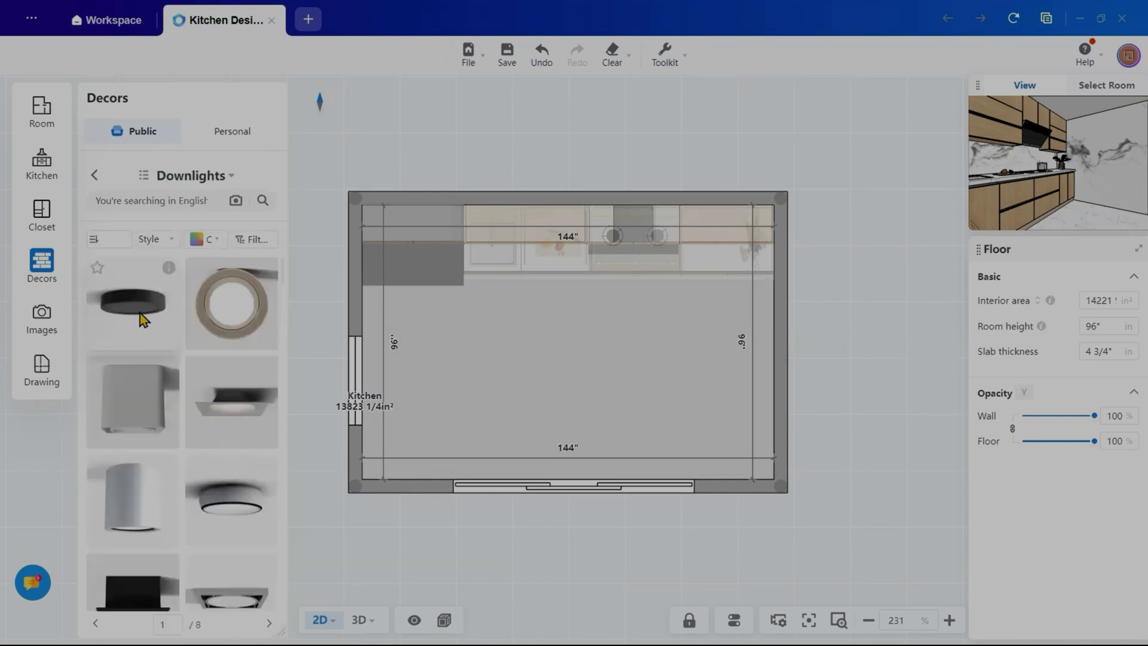
scroll(139, 312, "down", 3)
left_click(227, 324)
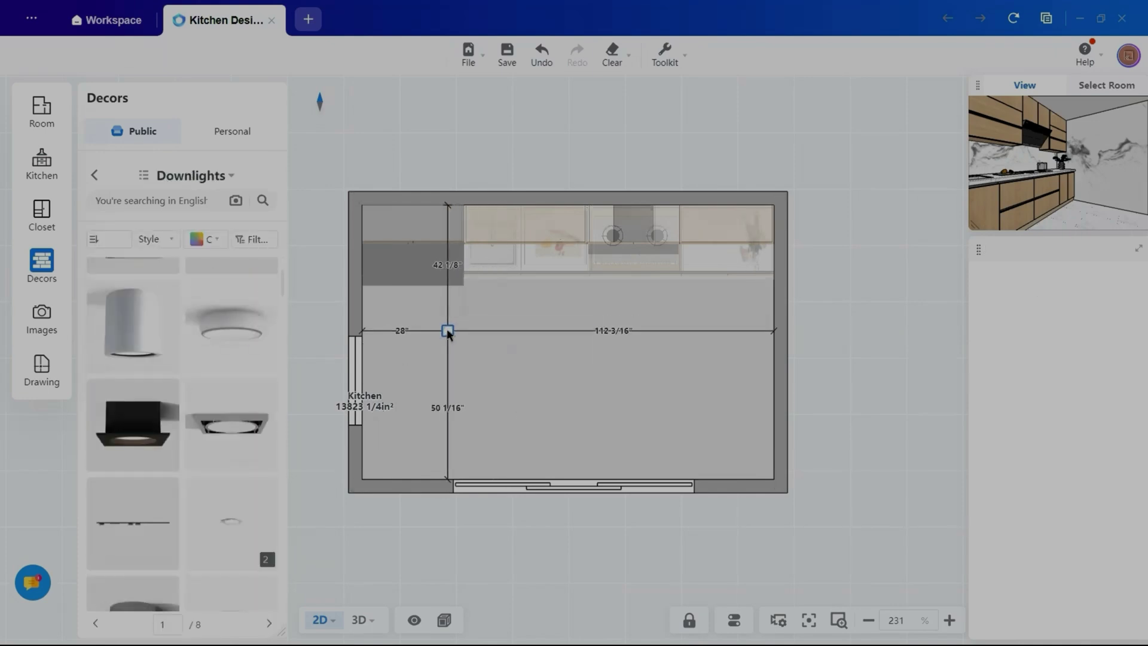
left_click(447, 327)
- Copy the downlight into a two-by-two ceiling layout, about 24 inches from the wall opposite the window, with rows about 29 inches apart
left_click_drag(448, 327, 699, 326)
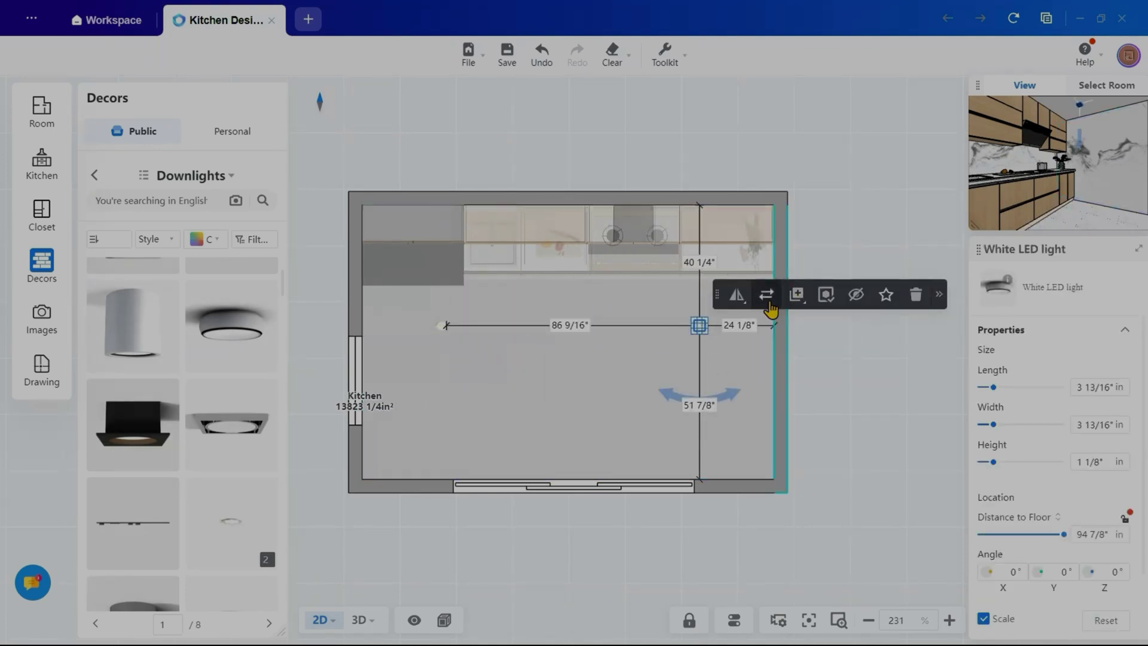
left_click(788, 302)
left_click(699, 420)
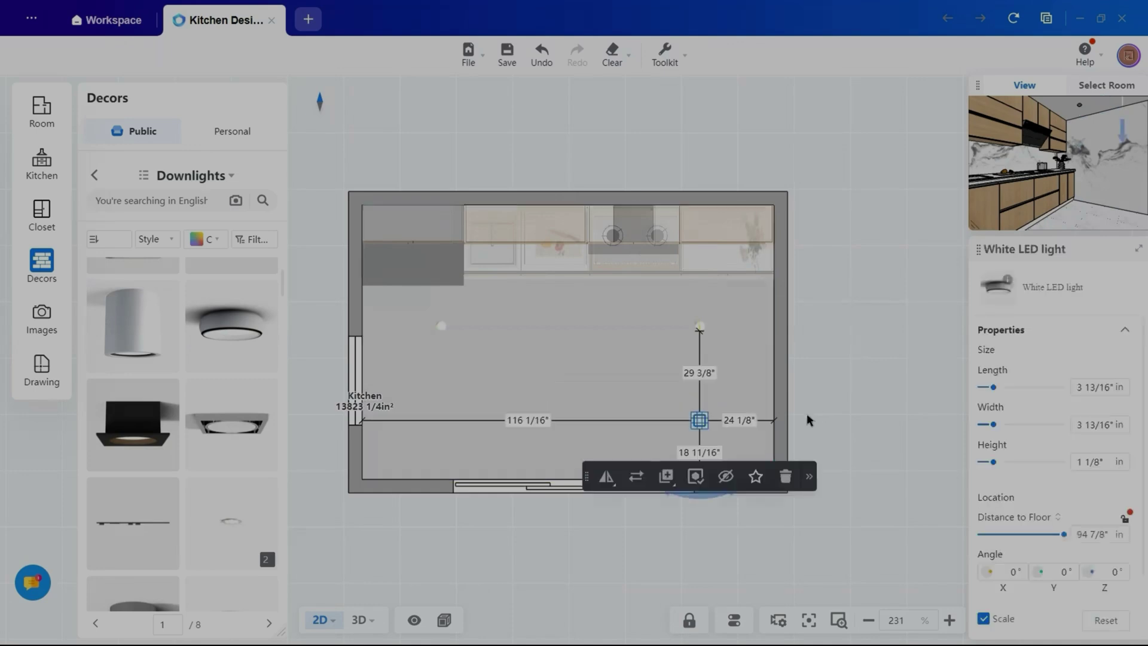
mouse_move(665, 476)
left_click(658, 516)
left_click(431, 410)
left_click(478, 314)
left_click(441, 325)
left_click(700, 325, "ctrl")
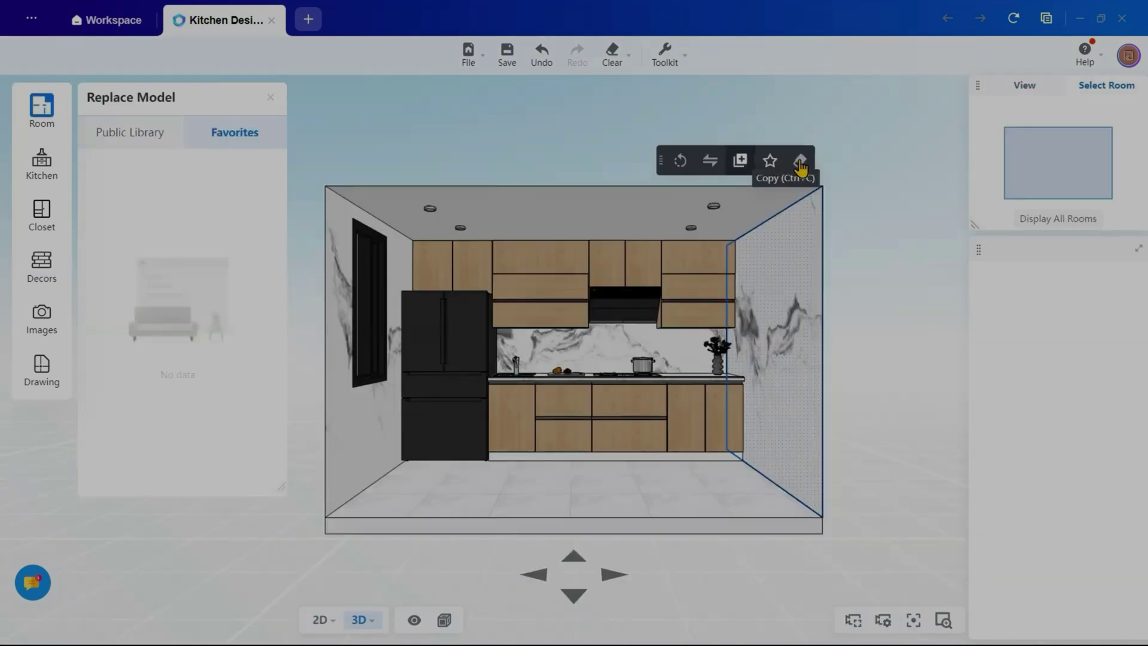
- Clear the marble finish from the side wall opposite the window
left_click(800, 161)
left_click(568, 174)
- Apply the base cabinet doors' wood finish to the toekick with the Material brush
left_click(626, 56)
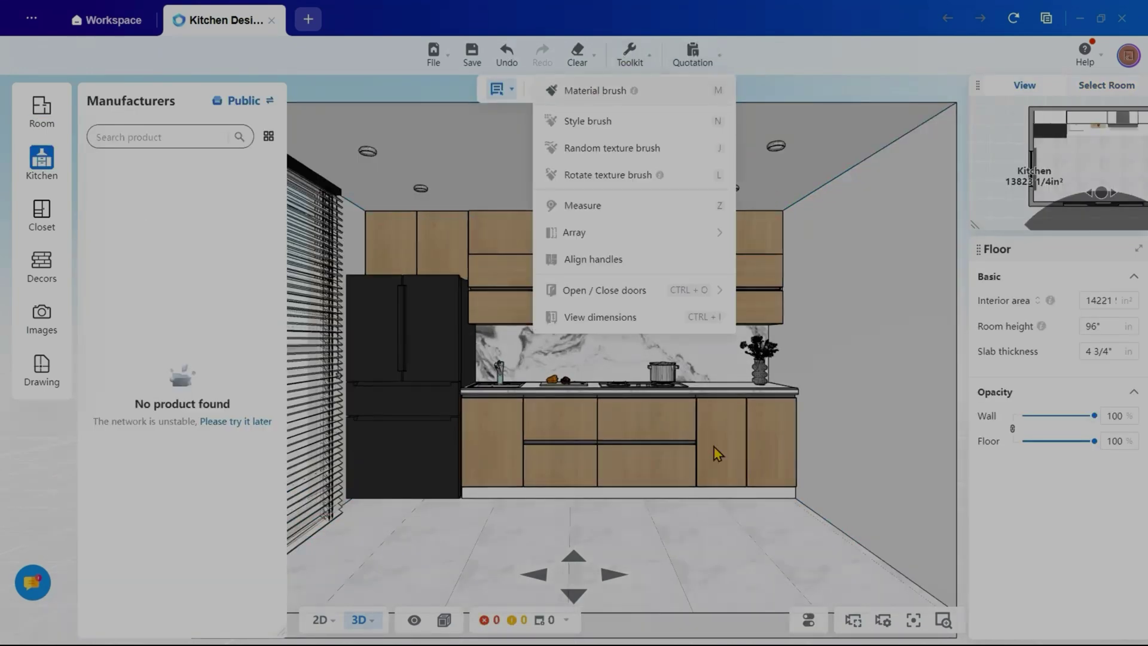
left_click(715, 465)
left_click(703, 493)
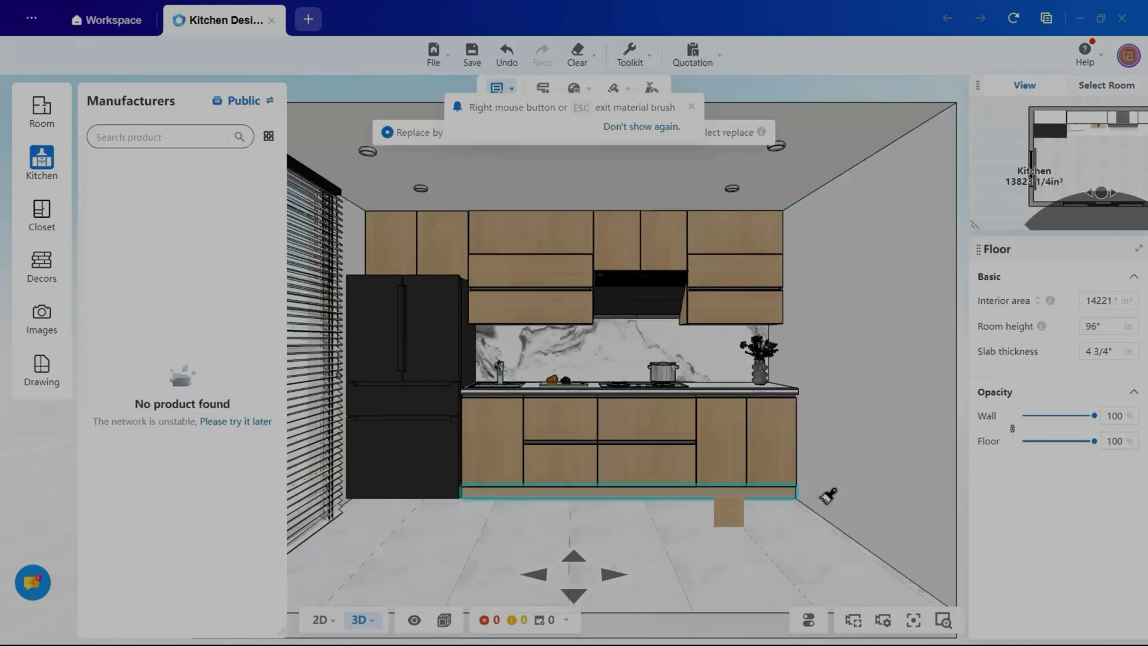
key("Escape")
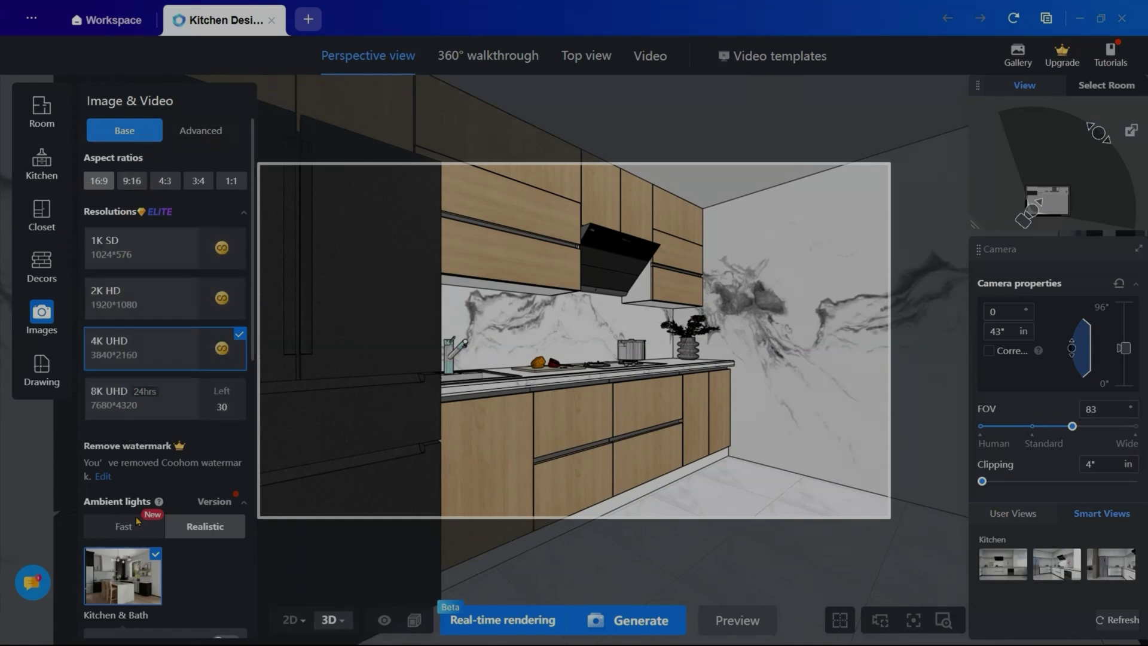
- Set the render camera's field of view to 96 degrees and reposition the camera on the plan
mouse_move(108, 556)
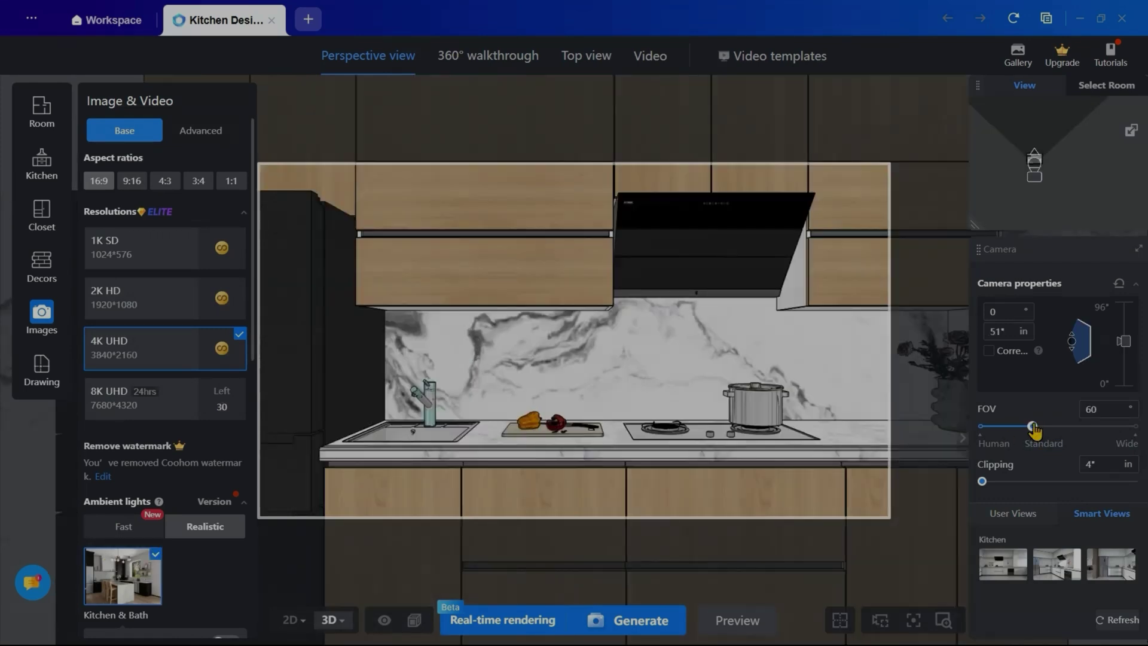
left_click_drag(1033, 428, 1094, 430)
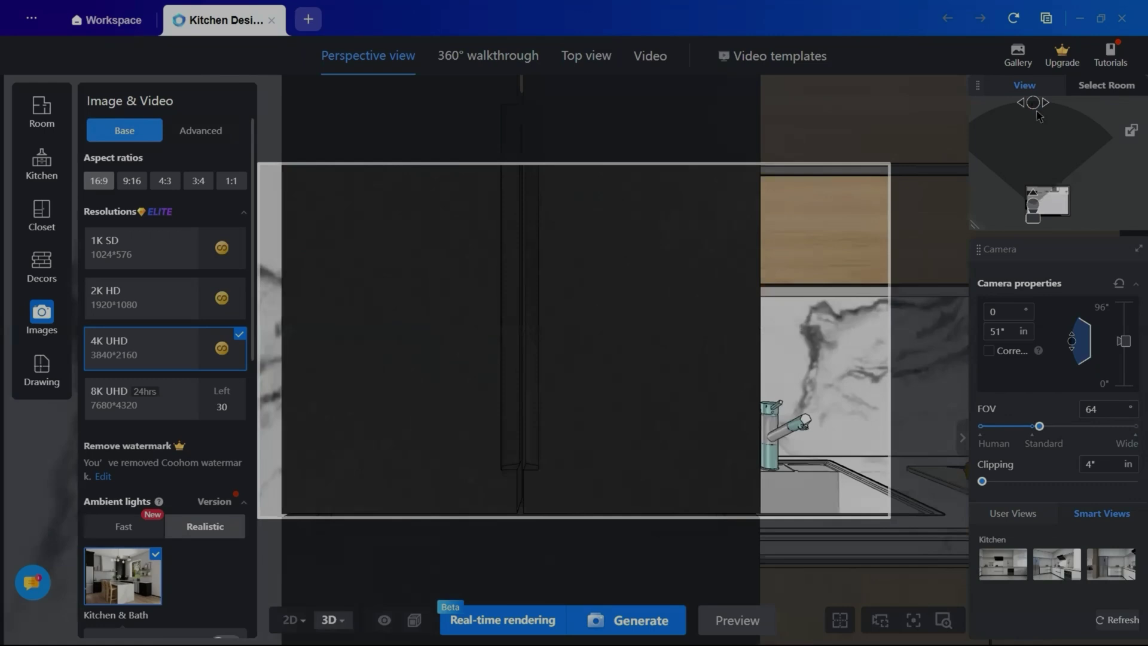
left_click_drag(1042, 176, 1057, 185)
scroll(576, 361, "down", 3)
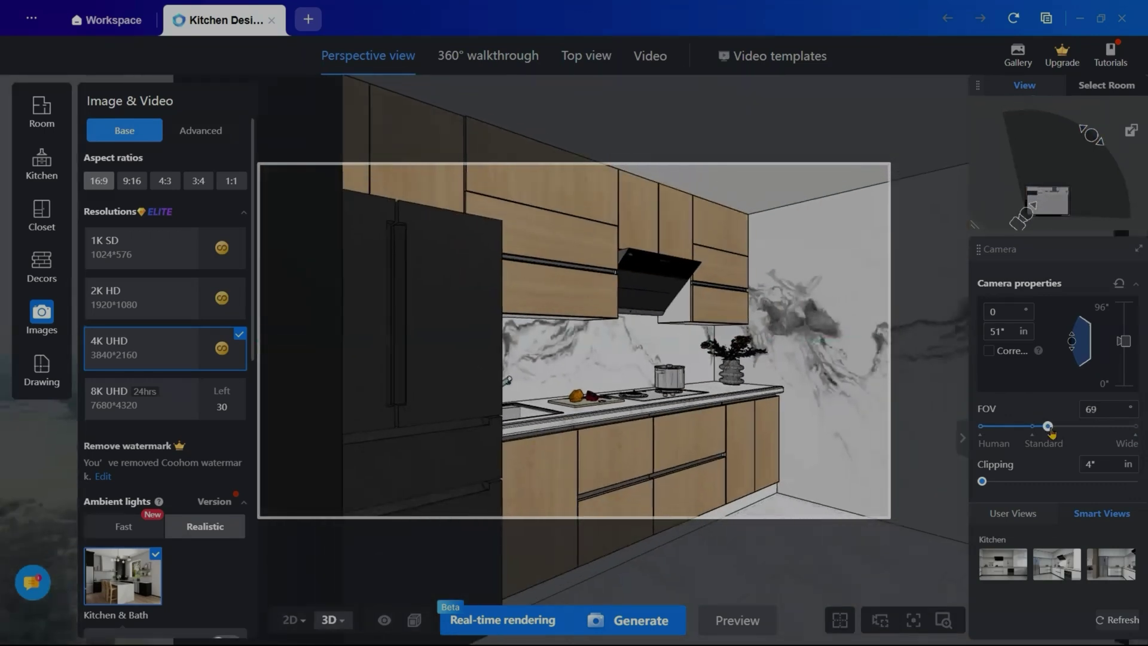